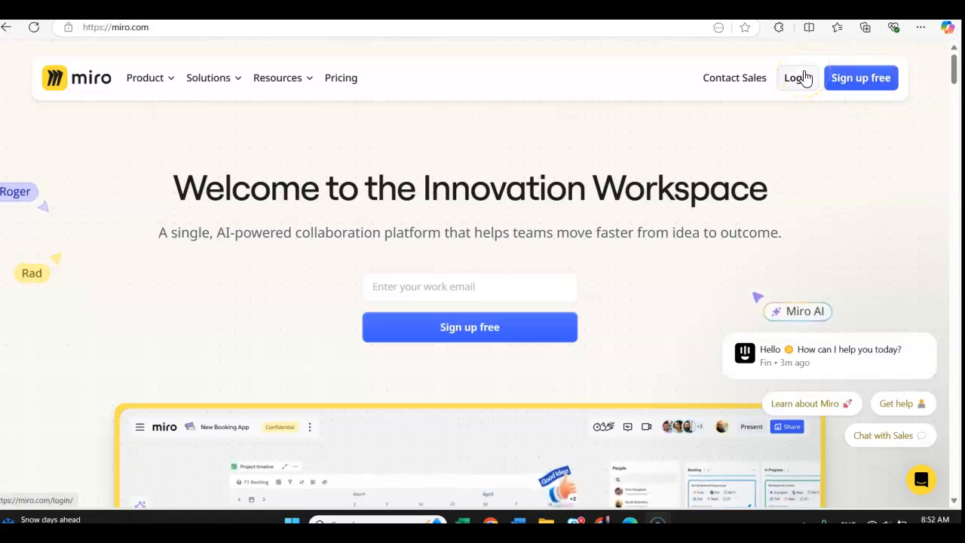
- Open Miro's free sign-up page and review the available registration methods
left_click(861, 80)
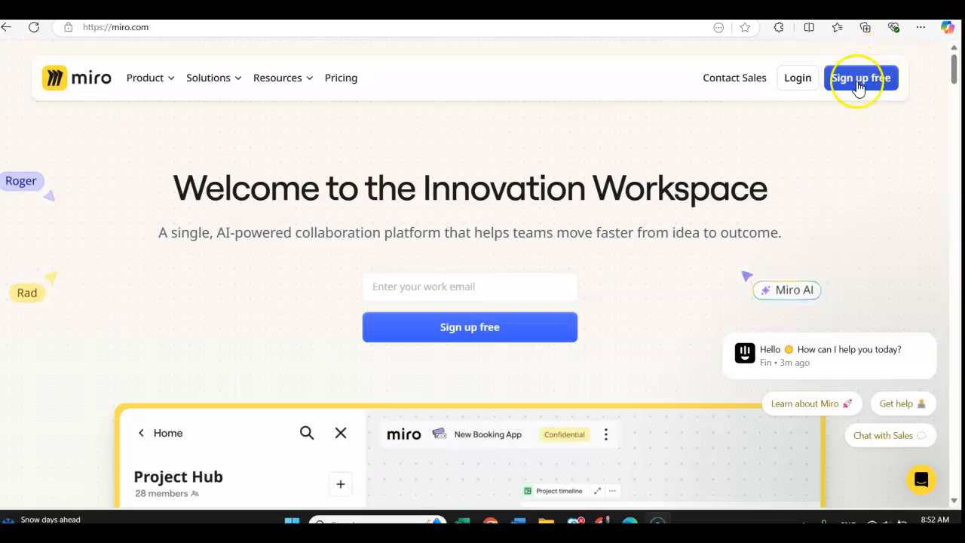
left_click(858, 83)
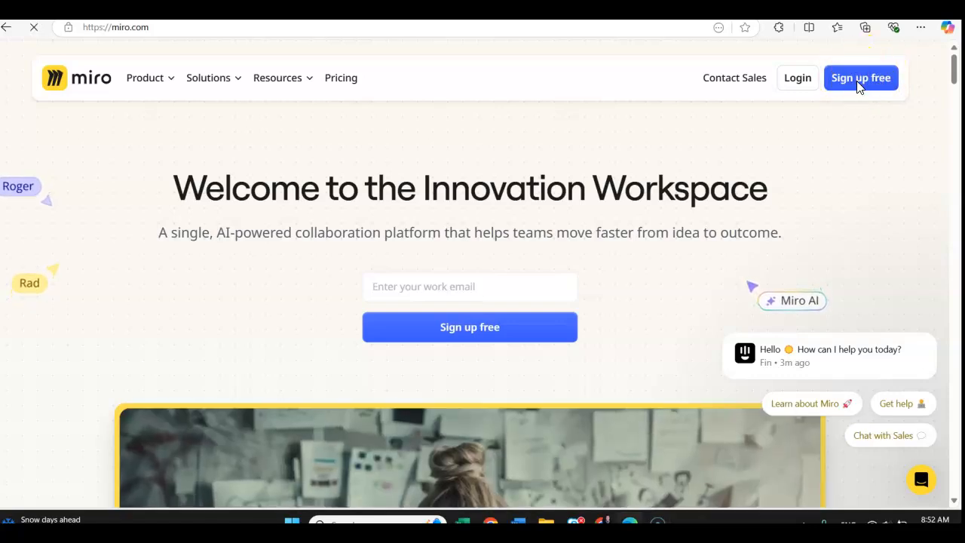
scroll(571, 189, "down", 1)
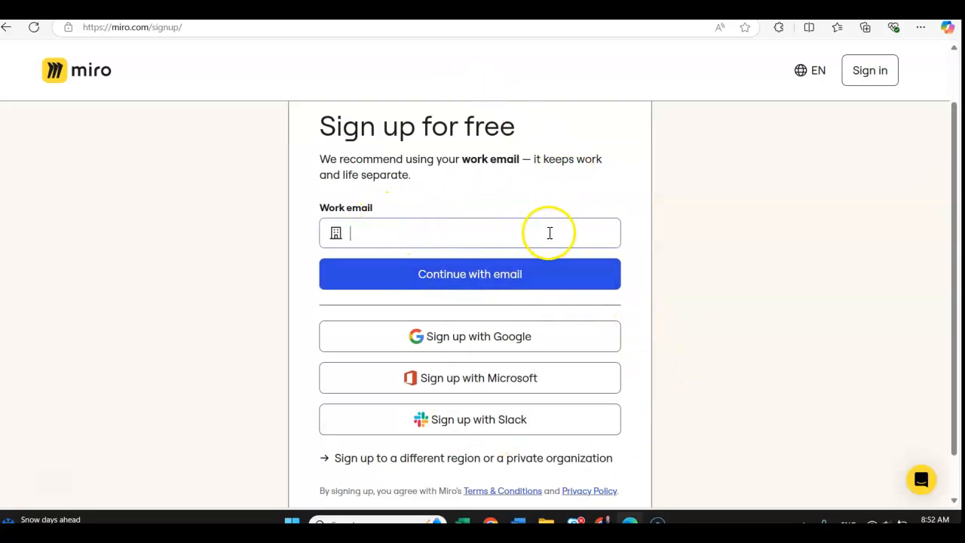
scroll(500, 234, "down", 1)
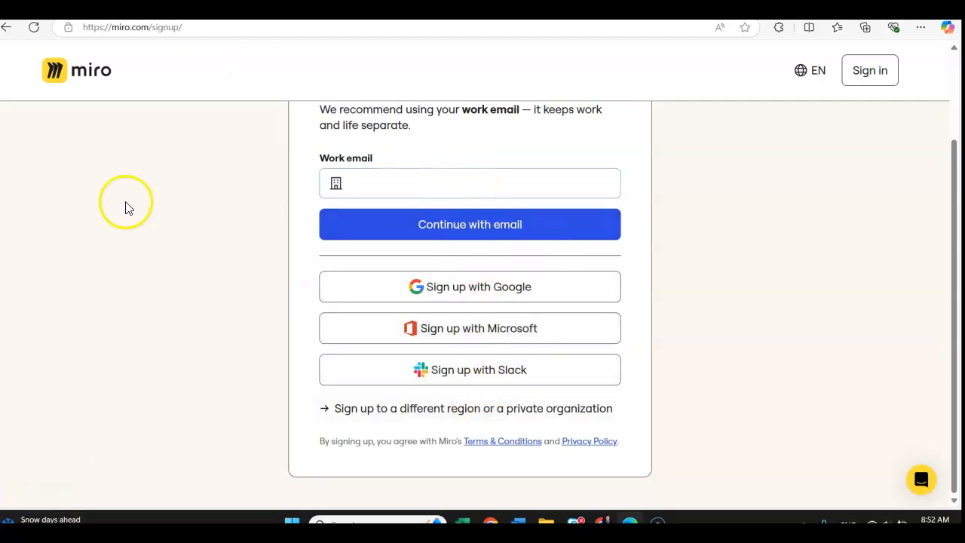
scroll(565, 300, "up", 1)
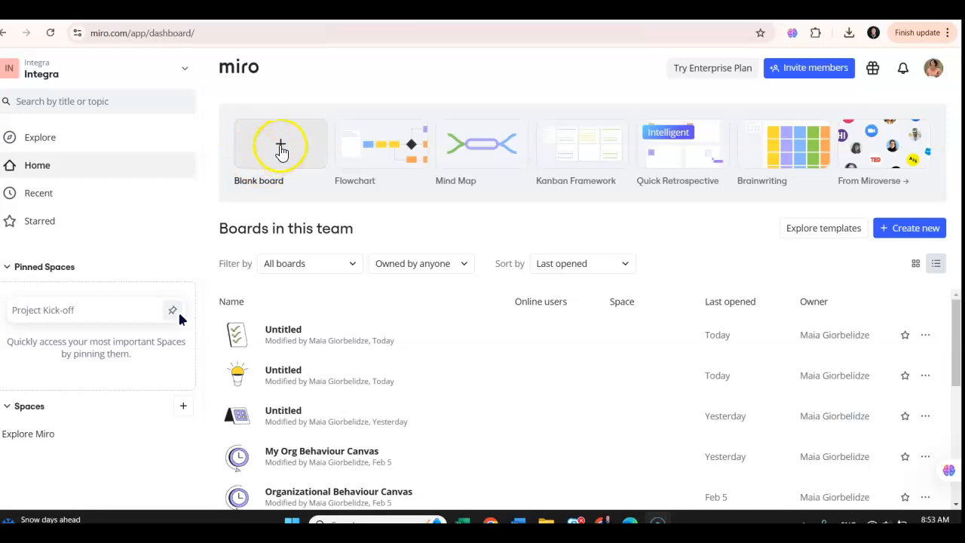
- Create a blank board and search its templates for "organizational behaviour canvas"
left_click(279, 147)
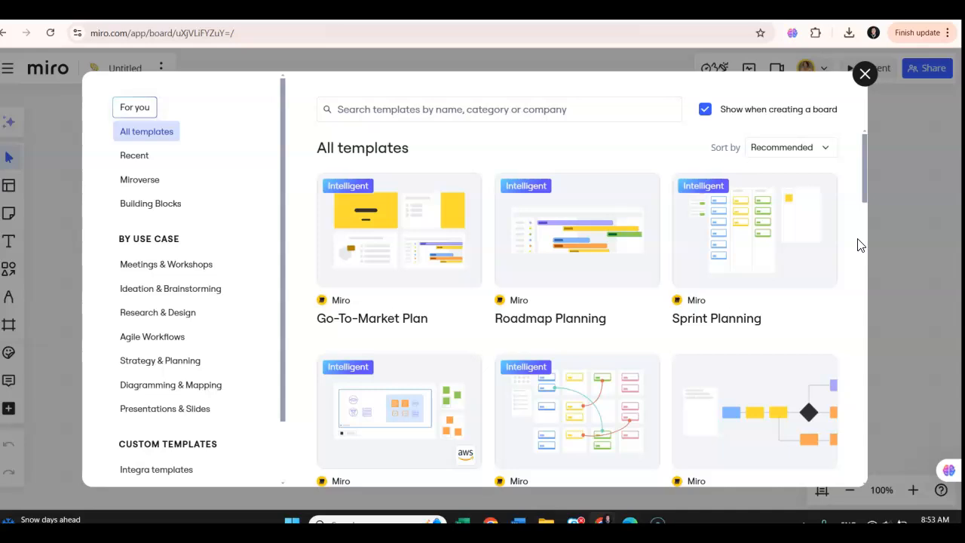
left_click(387, 111)
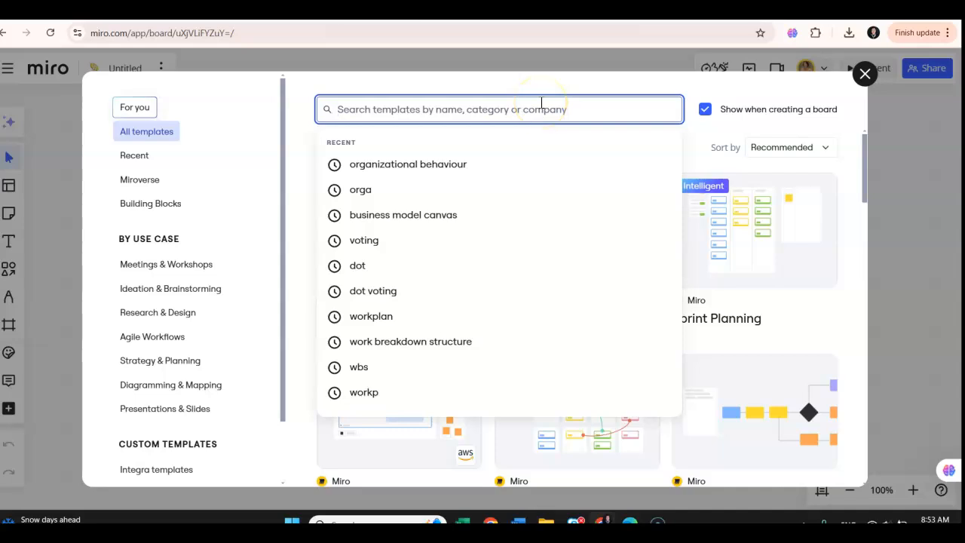
type("org")
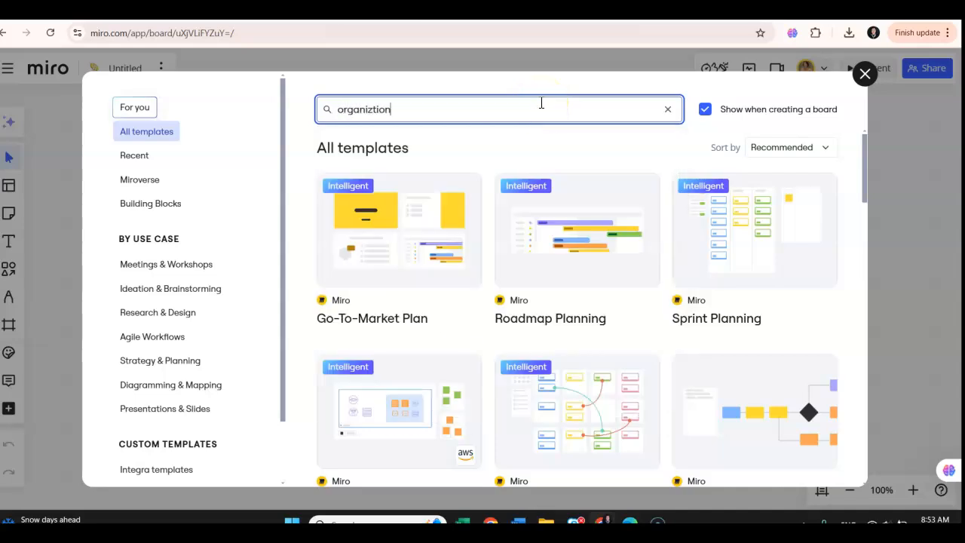
type("anizational behaviour canvas")
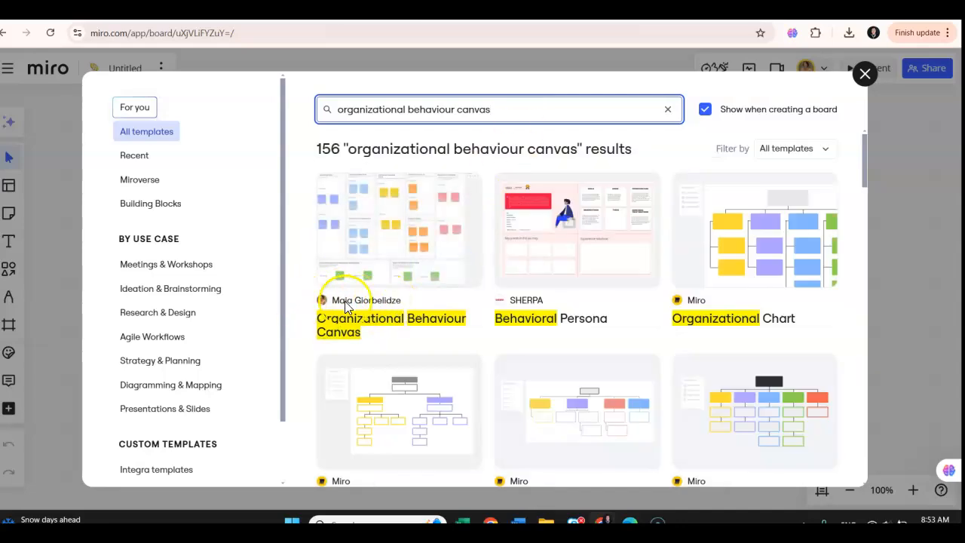
- Add the Organizational Behaviour Canvas template to the board and deselect its contents
mouse_move(379, 226)
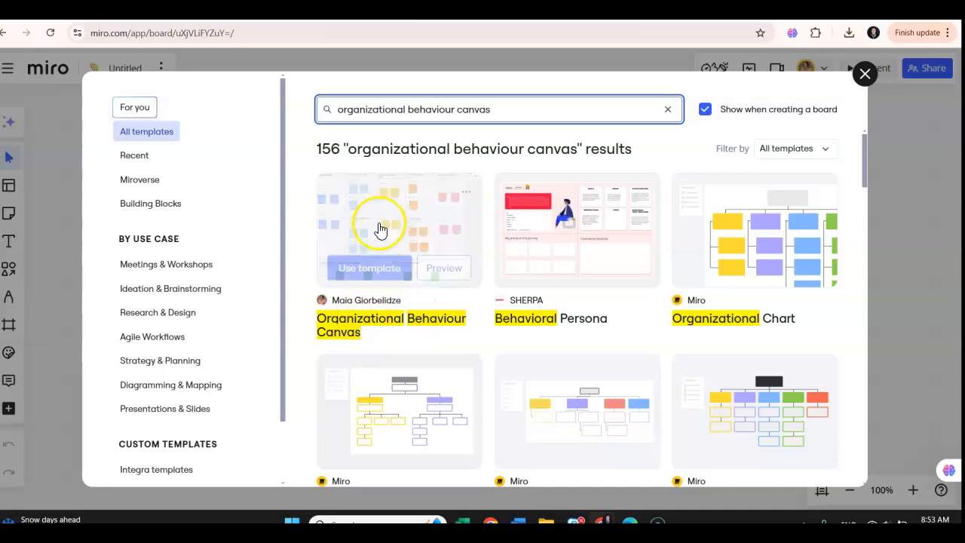
left_click(382, 270)
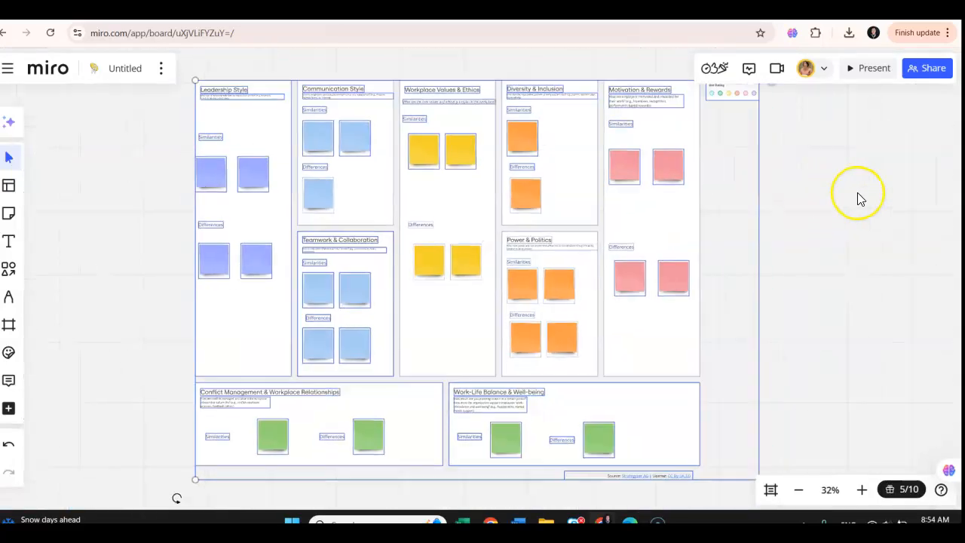
left_click(858, 193)
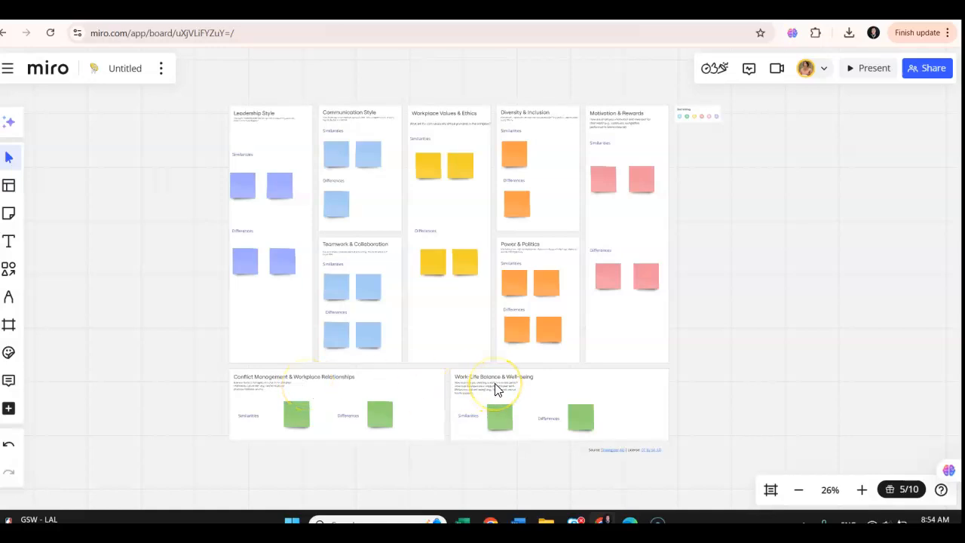
- Rename the board as "Org. Behaviour Canvas_Assignment"
left_click(124, 76)
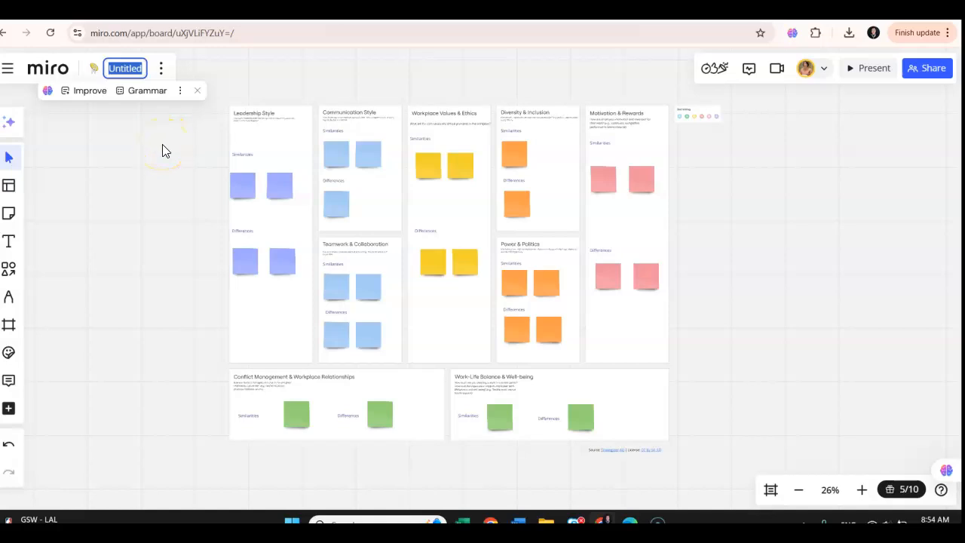
type("Org. Behaviour Canvas_Assignment")
key("Return")
left_click(142, 143)
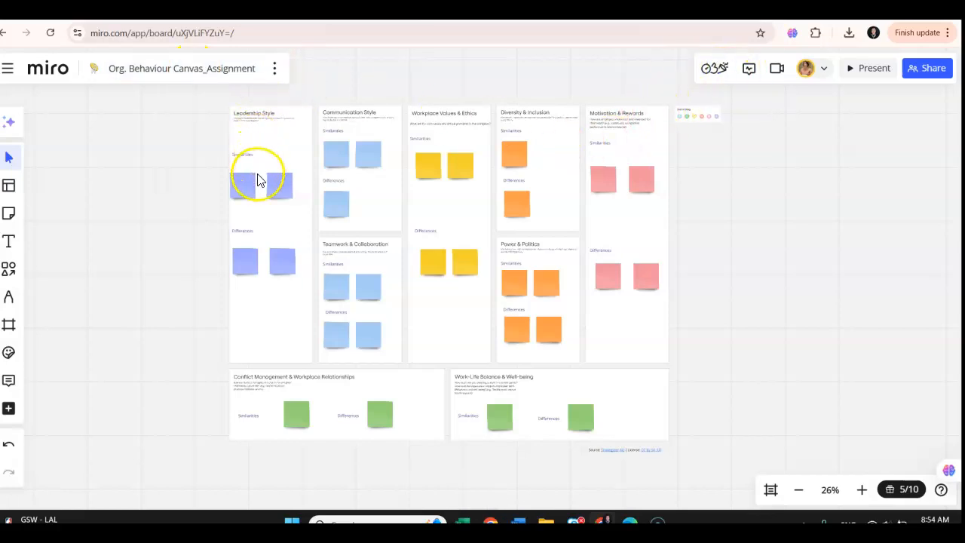
- Move the Similarities label in the Leadership Style section up, closer to the section's description
scroll(245, 164, "up", 2)
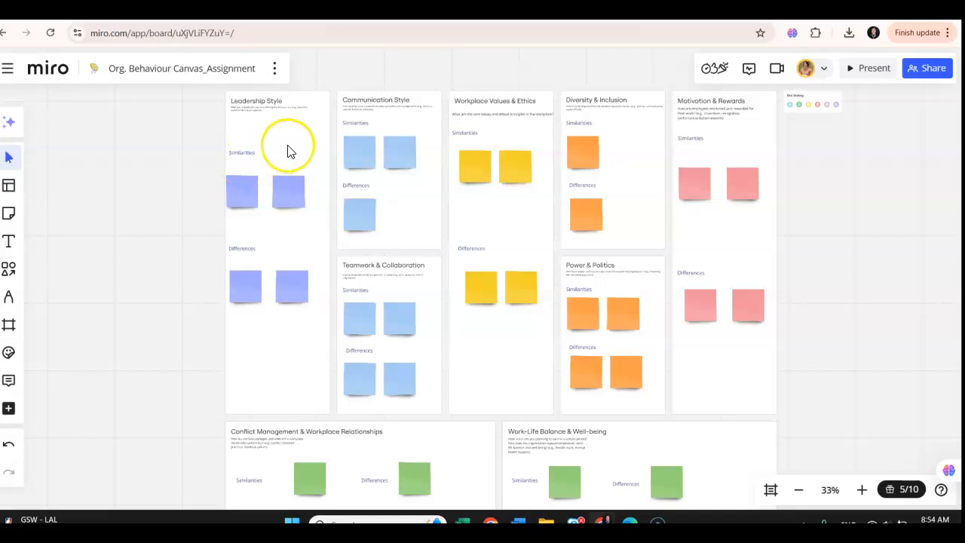
scroll(290, 152, "up", 3)
scroll(287, 152, "up", 2)
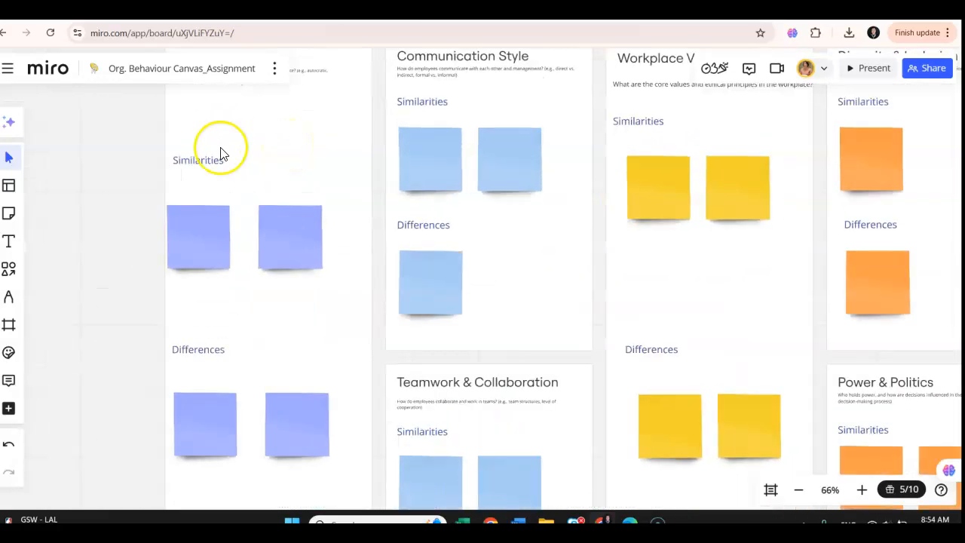
scroll(134, 147, "up", 2)
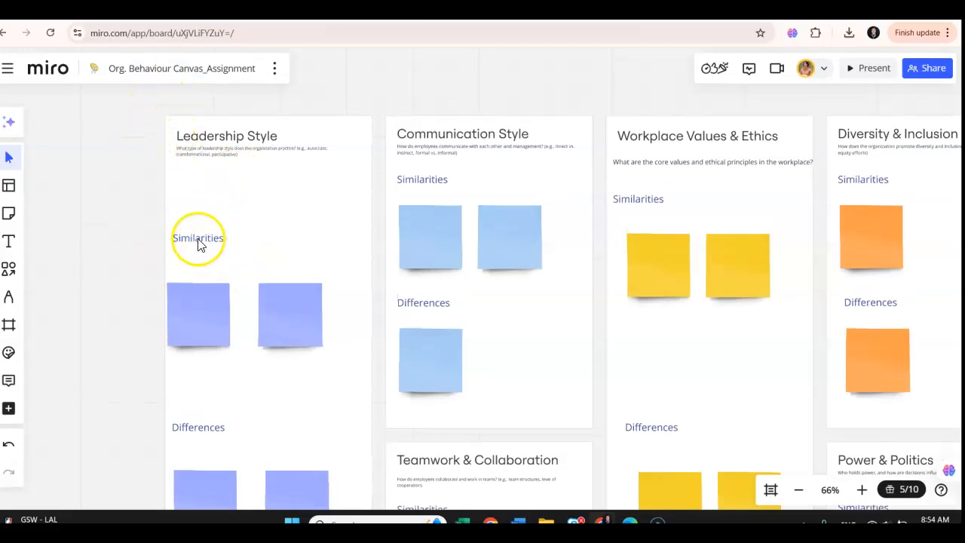
left_click(198, 241)
left_click_drag(212, 241, 208, 196)
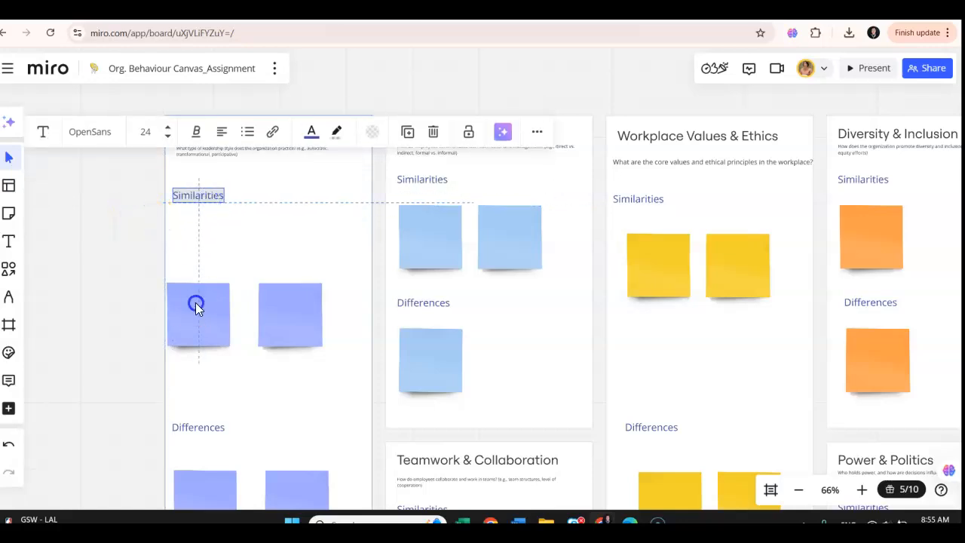
left_click(304, 239)
- Move the first sticky note under Similarities in the Leadership Style section up, directly beneath the label
left_click(307, 312)
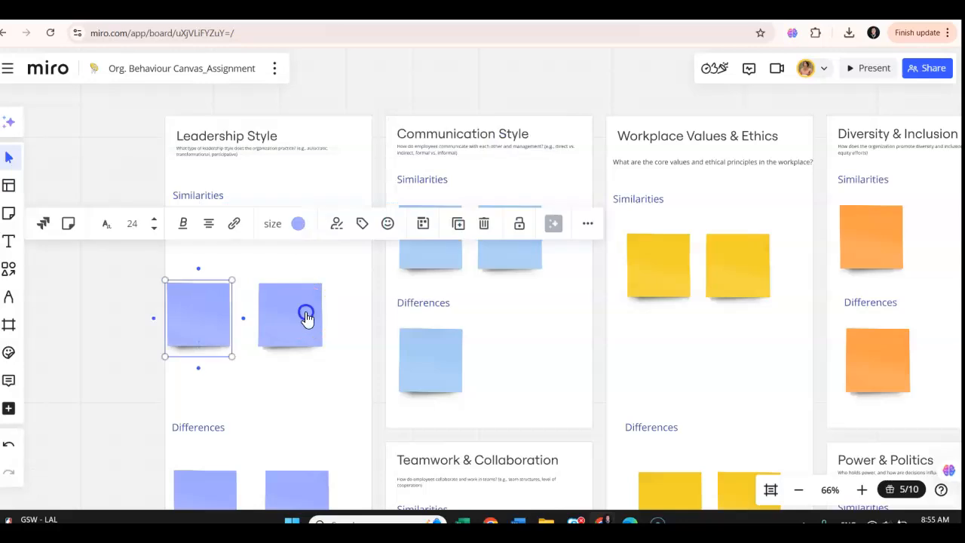
left_click(363, 264)
left_click(199, 311)
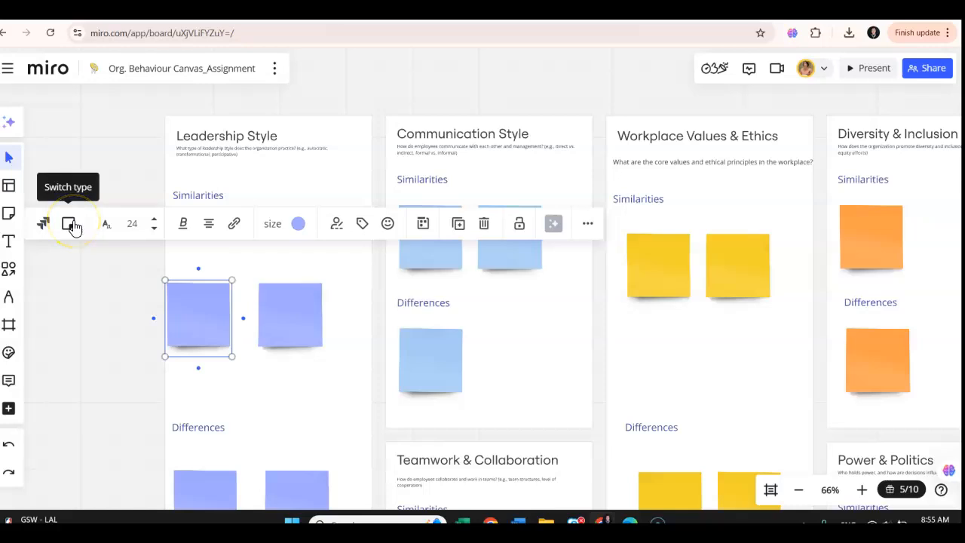
left_click(198, 304)
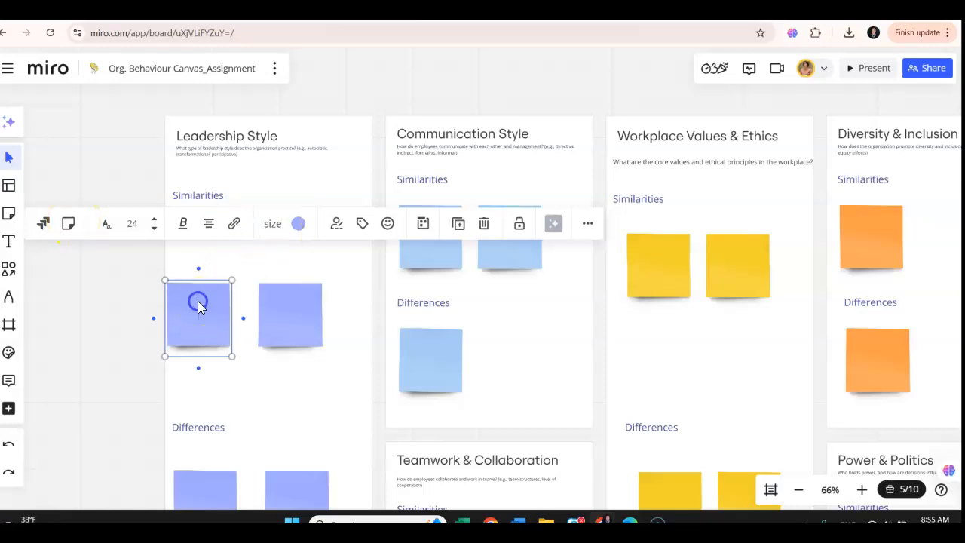
left_click_drag(200, 307, 205, 245)
left_click(292, 260)
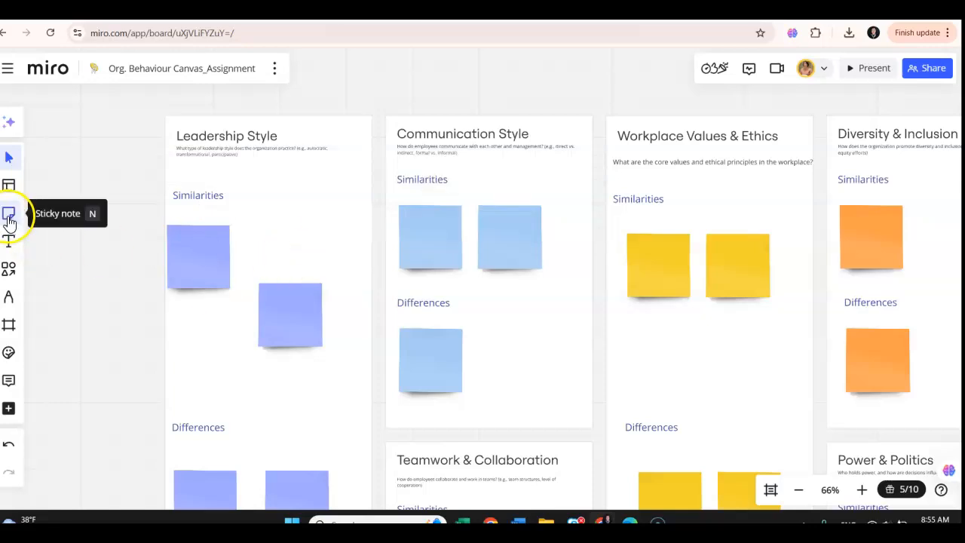
left_click(9, 219)
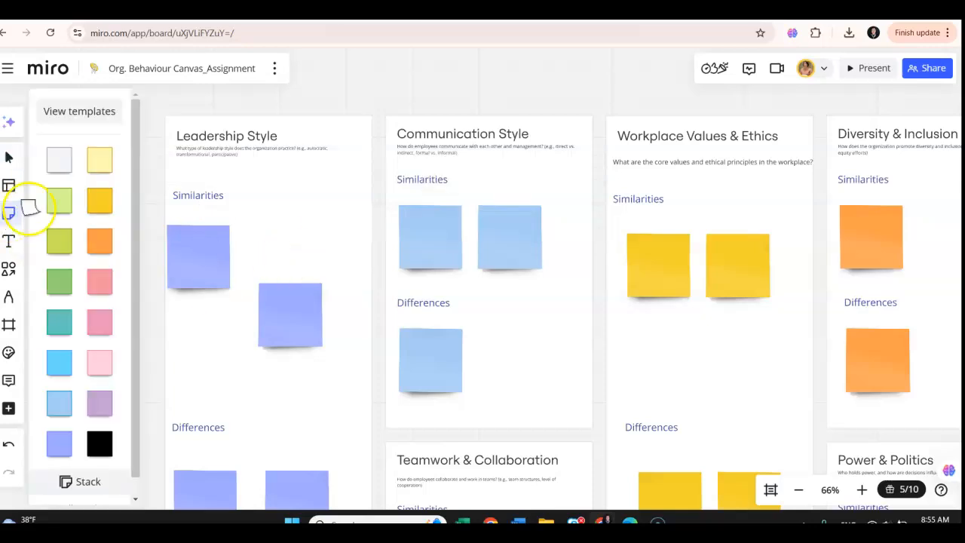
scroll(64, 417, "down", 1)
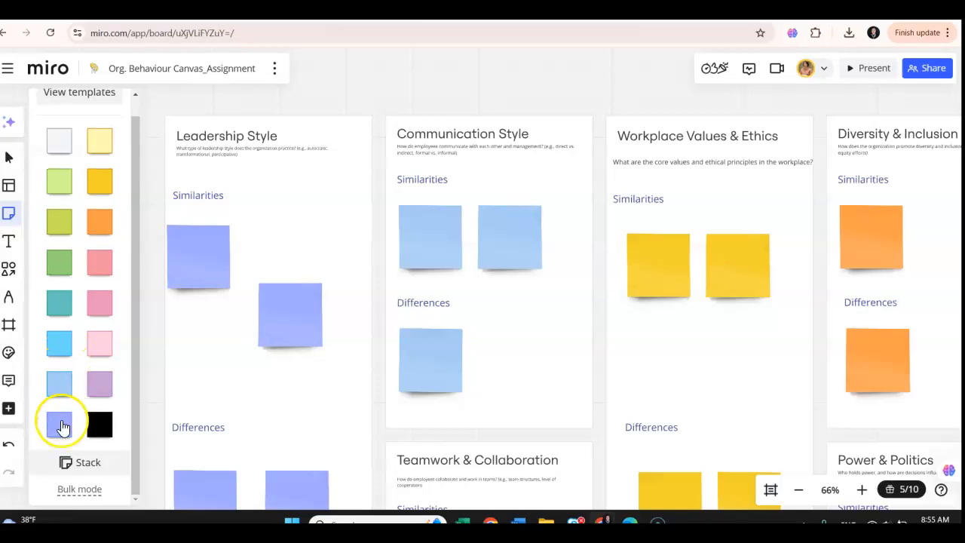
left_click(61, 426)
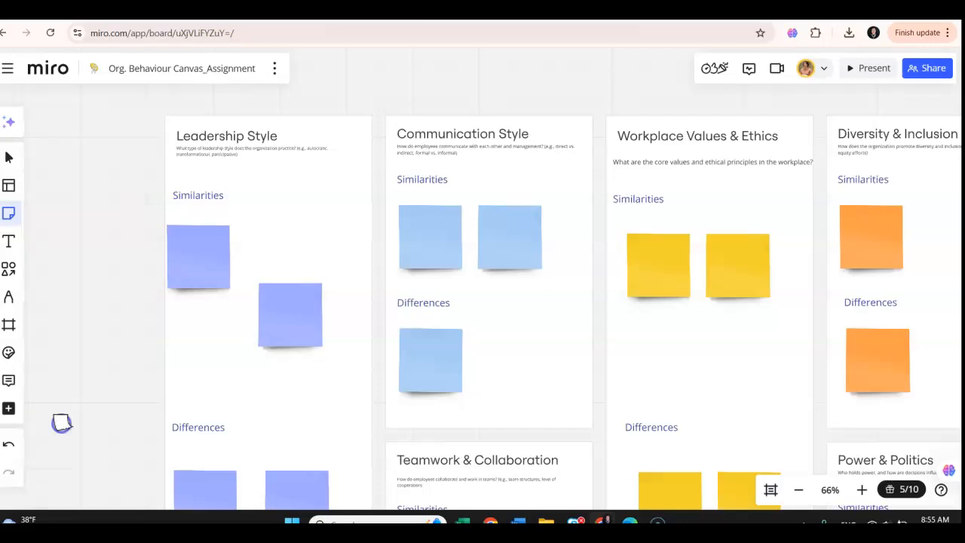
left_click(210, 336)
left_click_drag(245, 307, 211, 343)
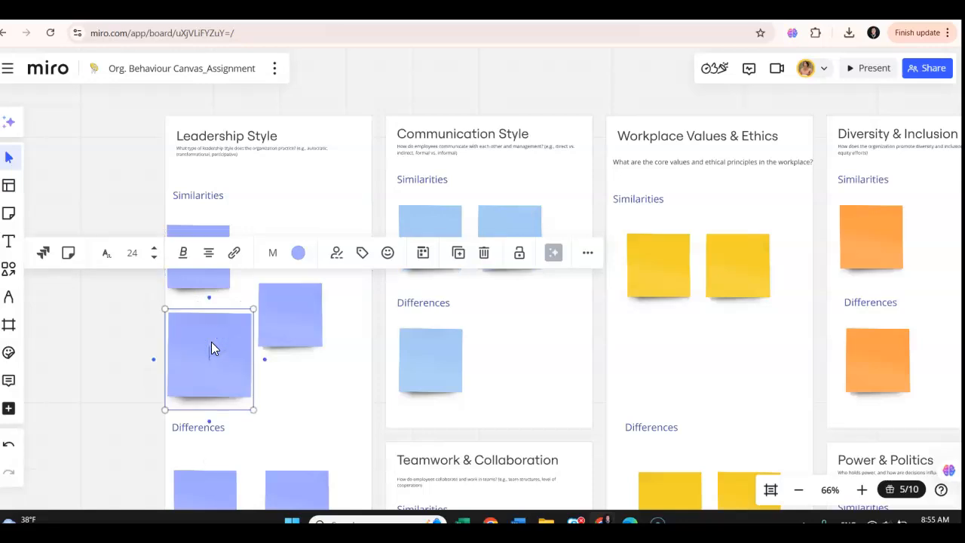
left_click(317, 382)
left_click(224, 351)
key("Delete")
- Add a smaller violet-blue sticky note below the first Similarities note in the Leadership Style section
left_click(9, 215)
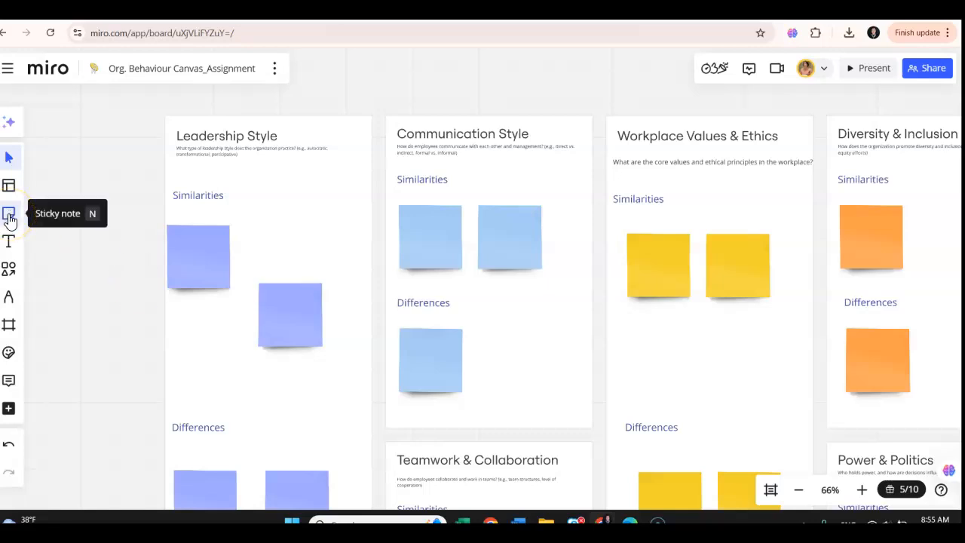
left_click(10, 215)
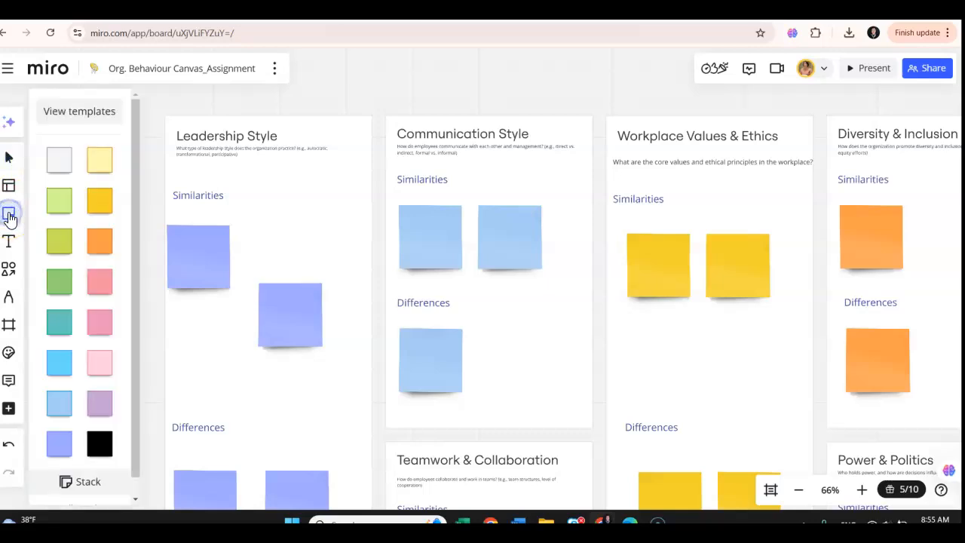
scroll(71, 395, "down", 1)
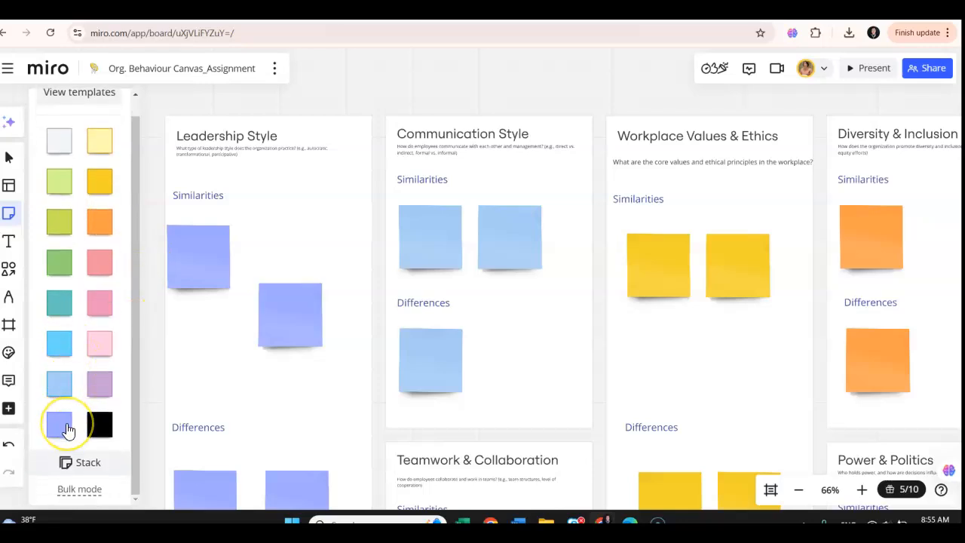
left_click(62, 432)
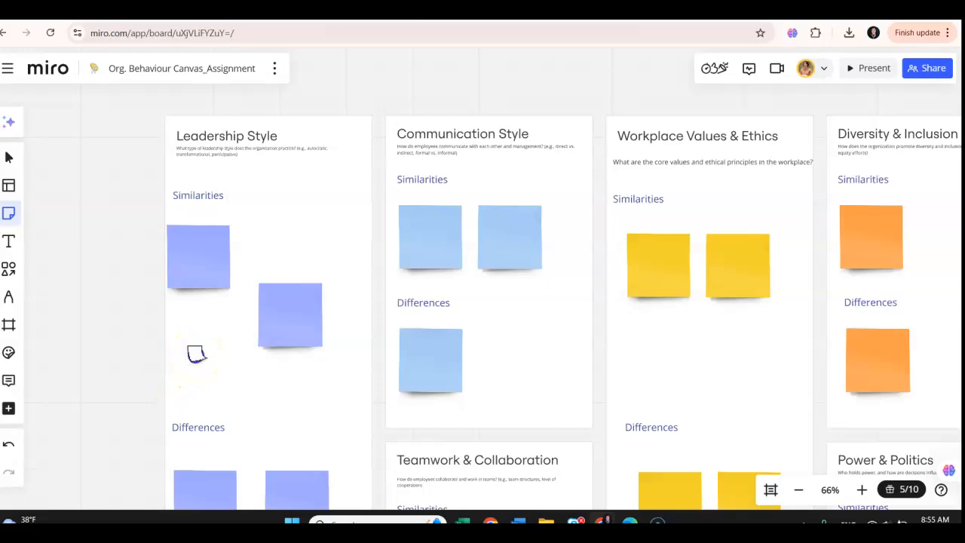
left_click(196, 355)
left_click_drag(237, 299, 226, 332)
- Align the second Similarities note level with the first and shift the small new note slightly right beneath them
left_click_drag(297, 289, 289, 258)
left_click(299, 204)
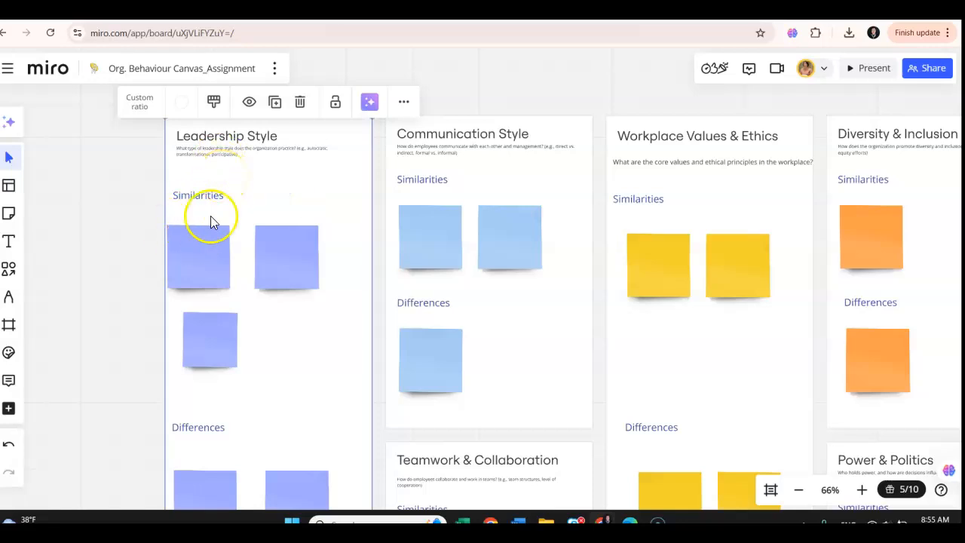
left_click_drag(192, 338, 217, 342)
- Enter "Clear leadership structure" in the first Similarities sticky note of the Leadership Style section
left_click(194, 259)
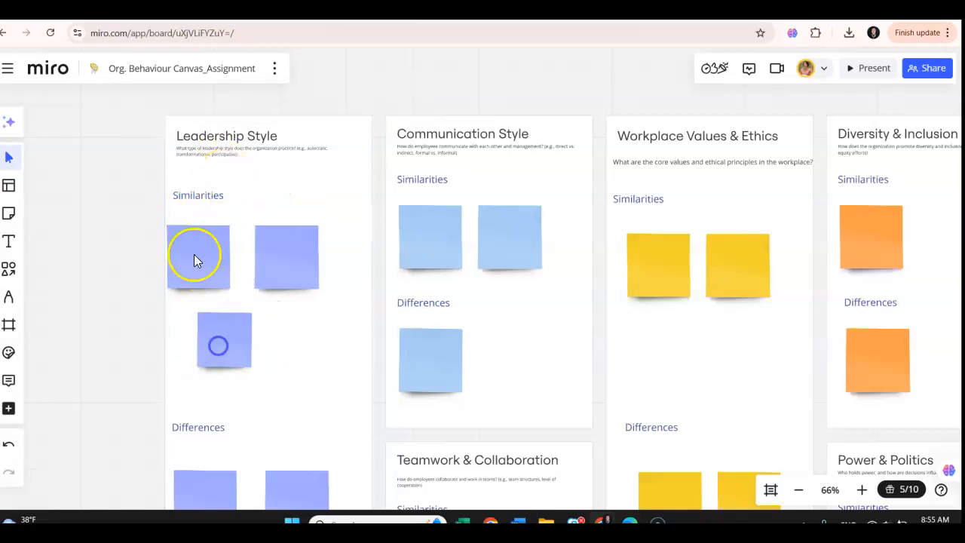
left_click(198, 253)
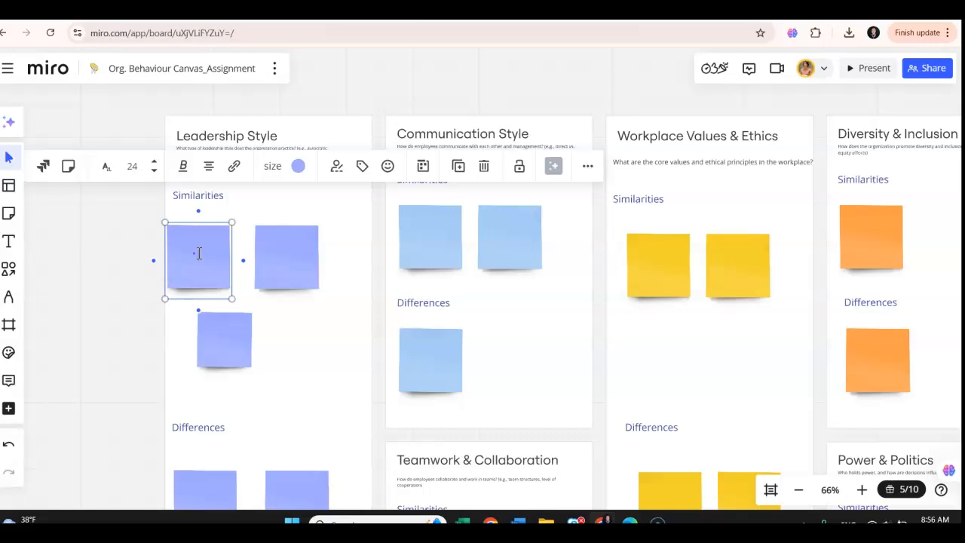
left_click(200, 242)
left_click(201, 240)
left_click(192, 244)
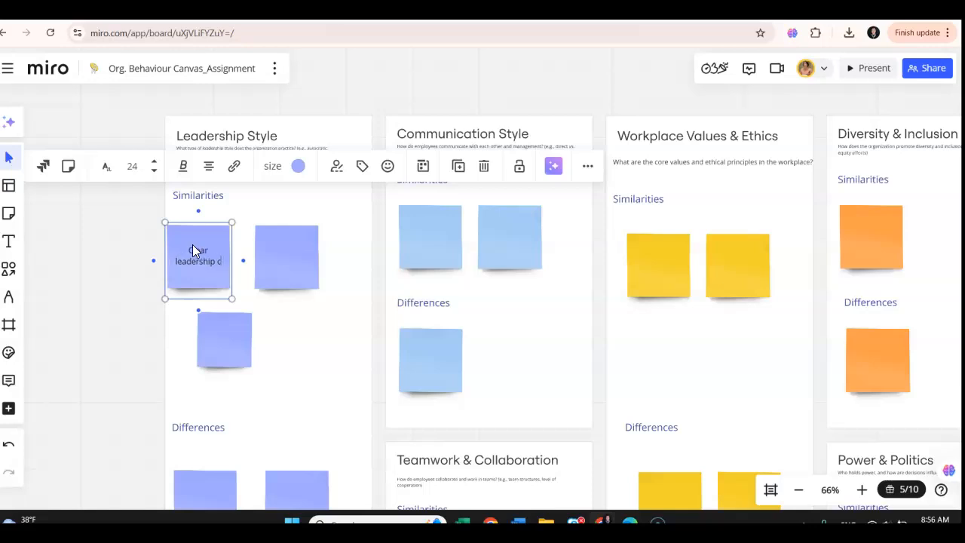
type("tructure")
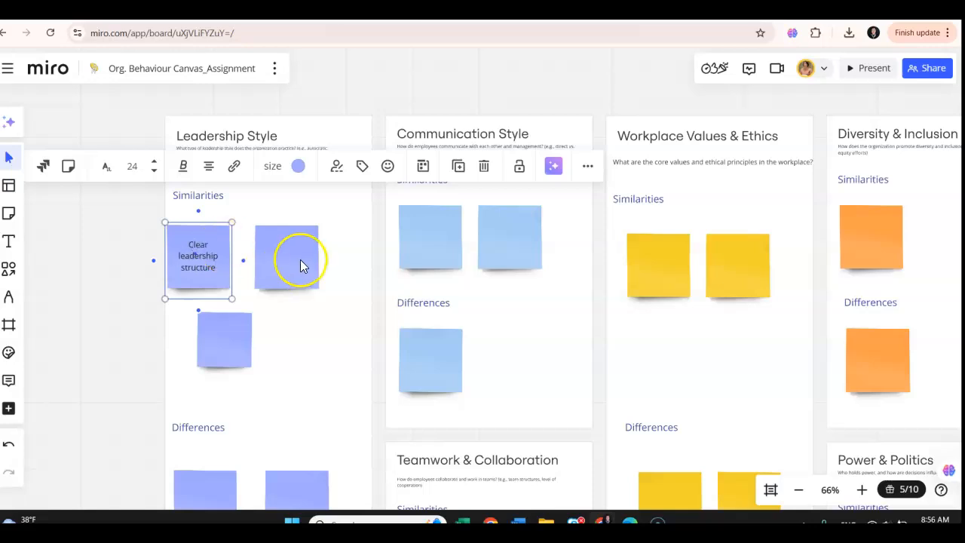
- Enter "Clear accountability structure" in the second Similarities sticky note of the Leadership Style section
left_click(282, 245)
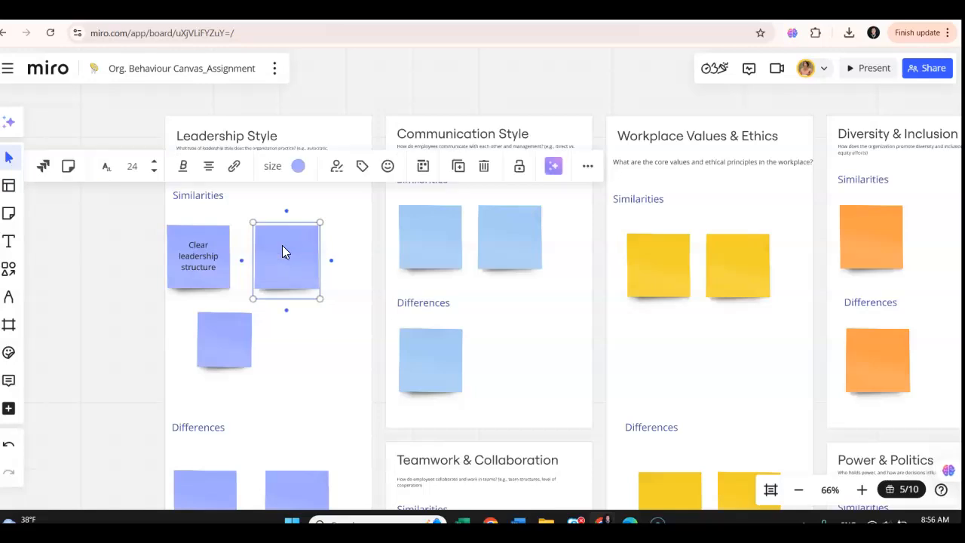
type("Clear accountability structure")
left_click(340, 303)
left_click(307, 272)
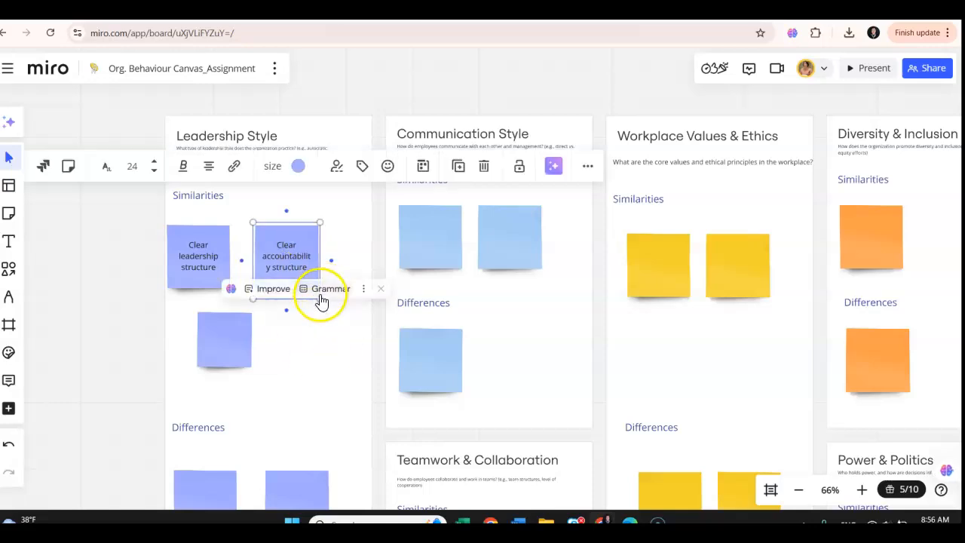
- Widen the "Clear accountability structure" sticky note into a rectangle reaching the edge of the Leadership Style section
left_click_drag(320, 300, 346, 269)
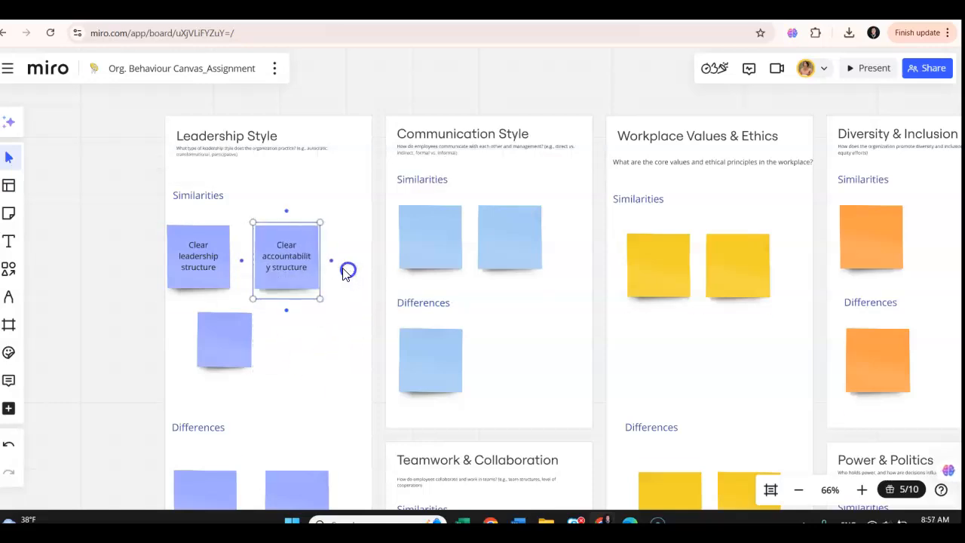
left_click(221, 242)
left_click(292, 242)
left_click_drag(321, 260, 371, 260)
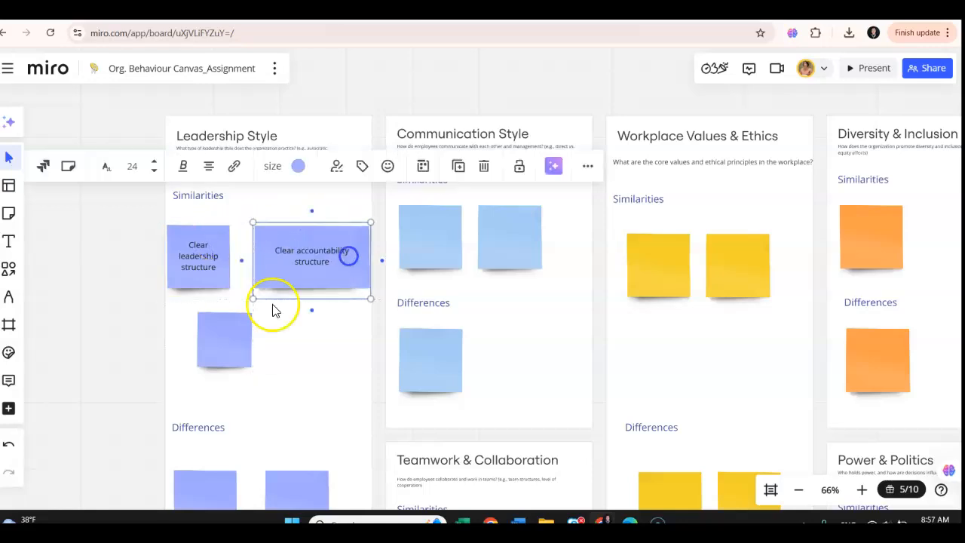
- Delete the small empty sticky note beneath the two Similarities notes in the Leadership Style section
left_click(200, 286)
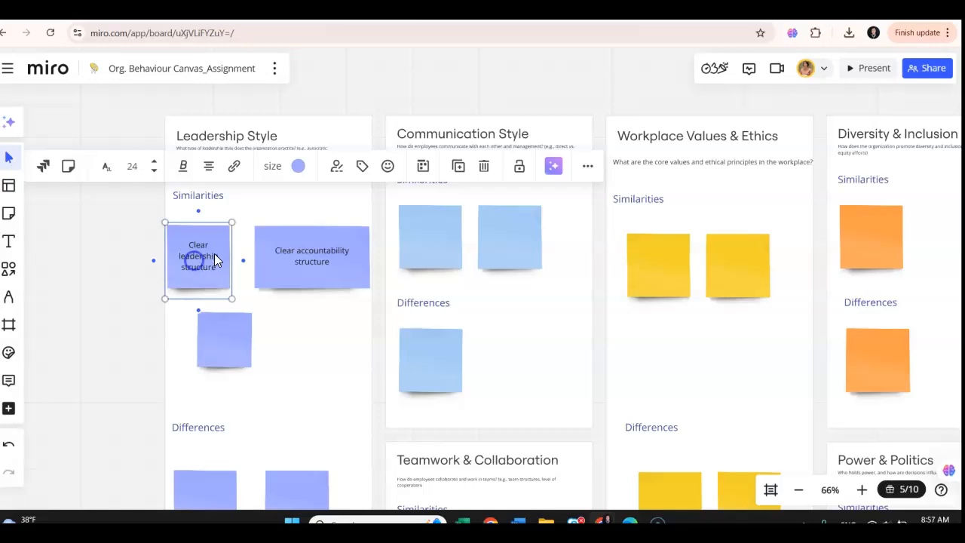
left_click(227, 352)
key("Delete")
- Enter "Canadian - transformational or participative" in the first Differences sticky note of the Leadership Style section
scroll(269, 336, "down", 1)
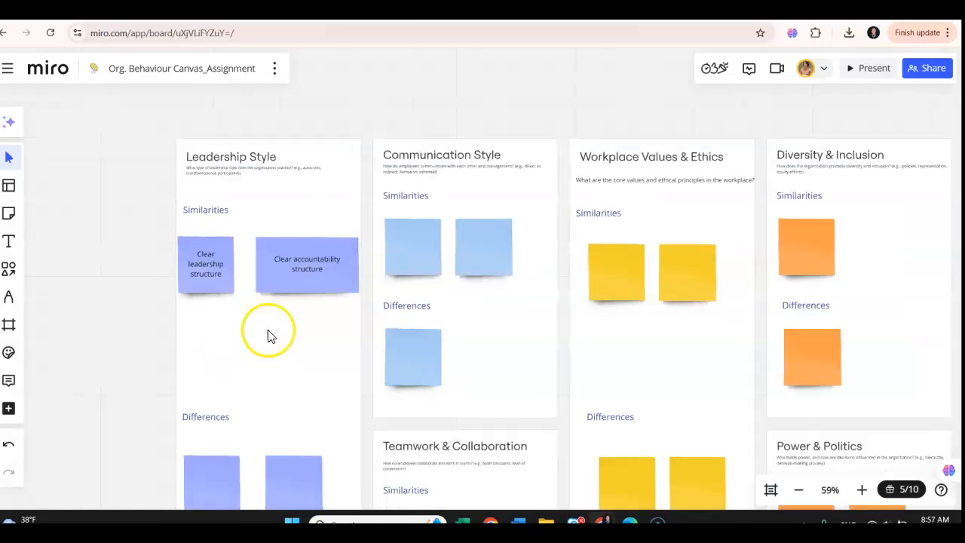
scroll(269, 333, "down", 3)
scroll(268, 334, "up", 2)
scroll(136, 243, "down", 1)
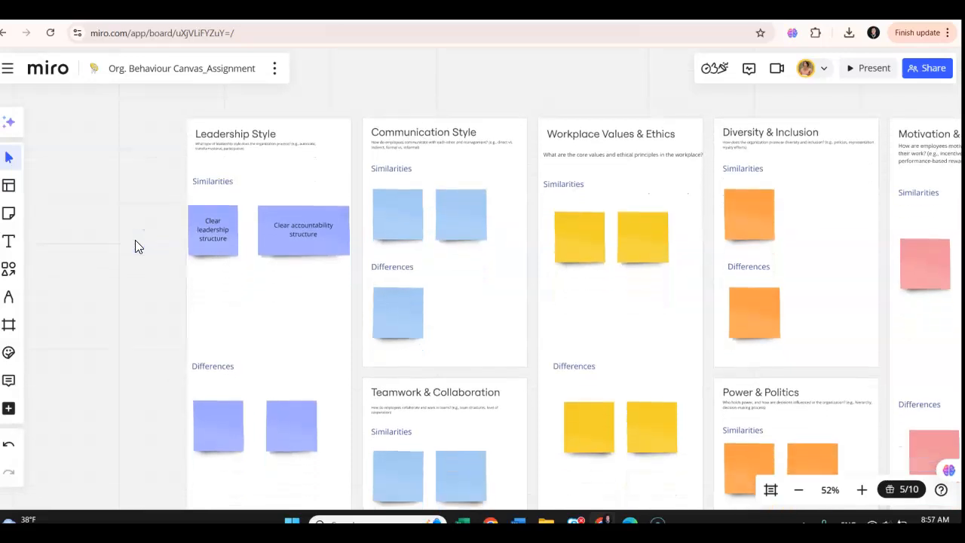
scroll(135, 240, "down", 2)
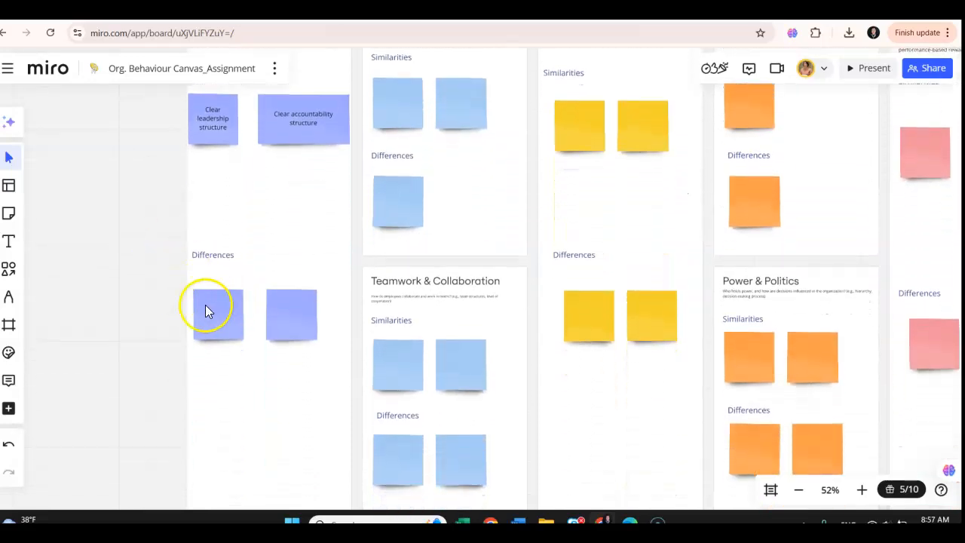
left_click(214, 309)
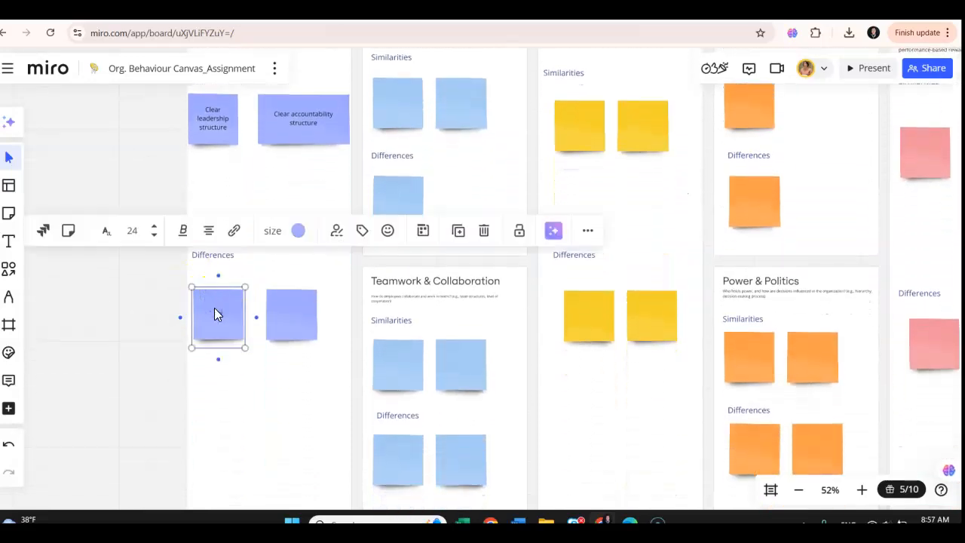
type("Canadian")
type(" -")
type(" Hofst")
type("ormational or pa")
type("rticipative")
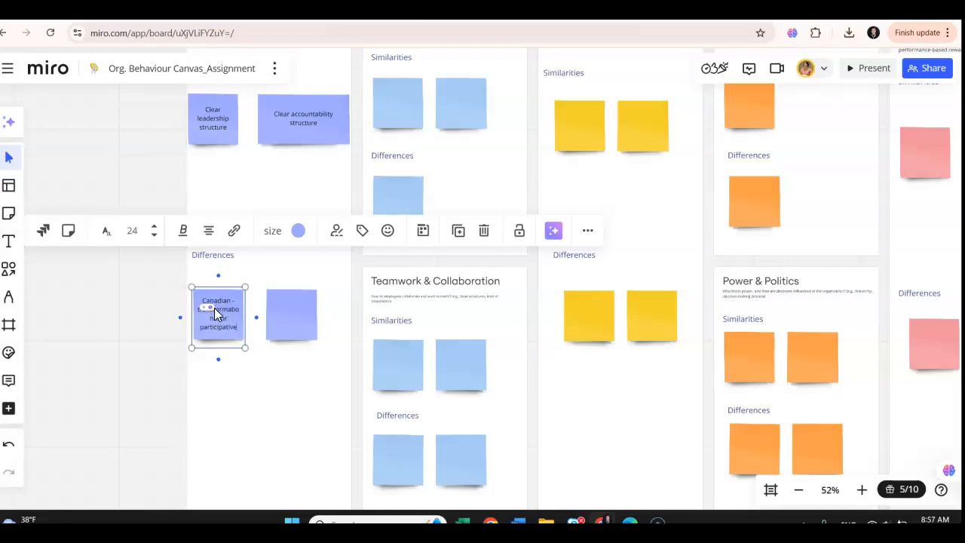
- Widen the "Canadian" note in Leadership Style, and place the second Differences note beneath it at a similar width
left_click(315, 396)
left_click(234, 323)
left_click_drag(245, 315, 291, 373)
left_click(304, 305)
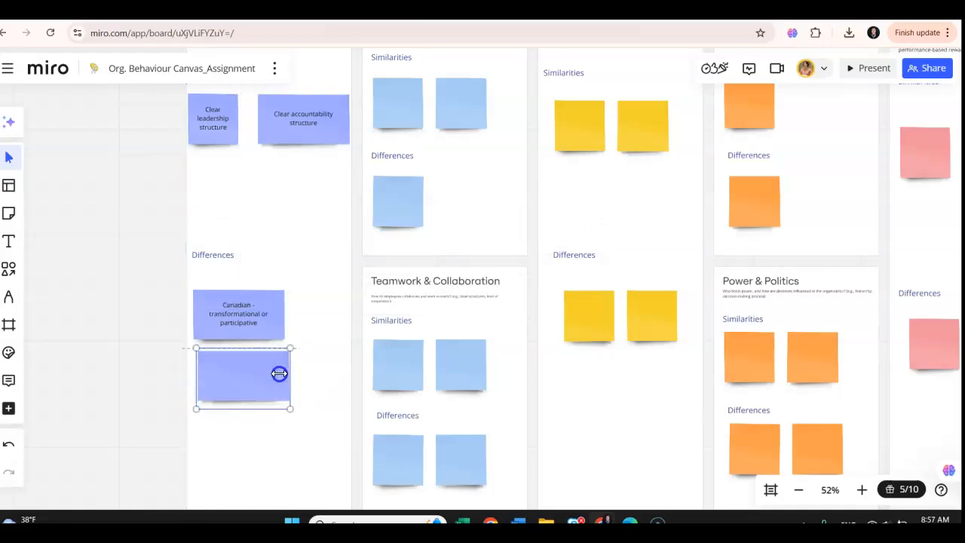
- Enter "Our own culture - hierarchical and authoritarian" in the second Differences sticky note of the Leadership Style section
left_click(223, 369)
left_click(224, 370)
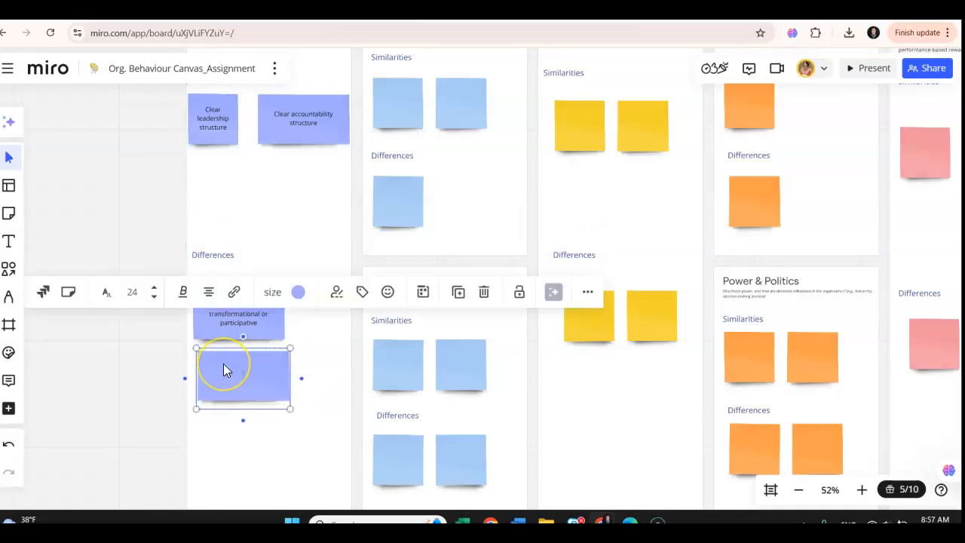
type("Our own culture -")
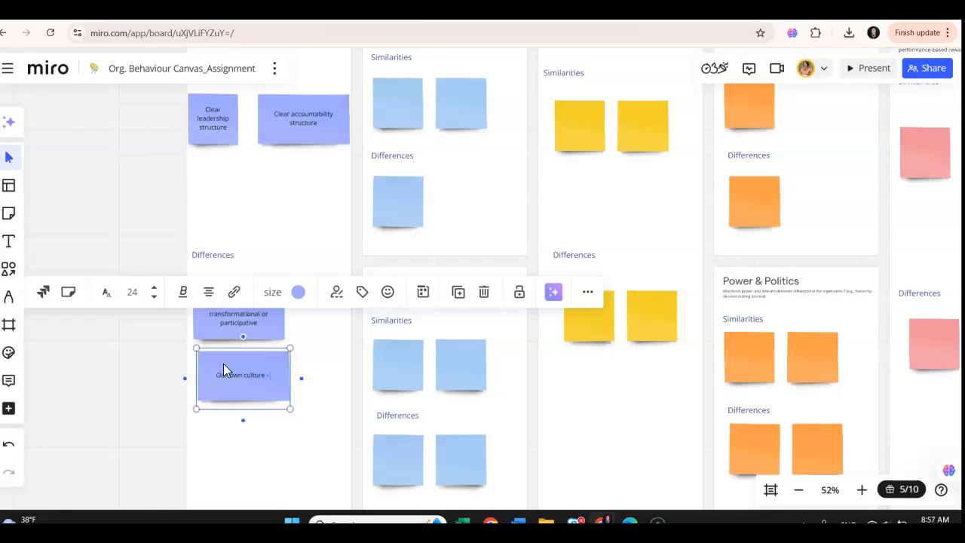
type(" hierarchical and authoritarian")
- Align the "Our own culture" note in Leadership Style with the "Canadian" note above and match its width
left_click(299, 420)
double_click(266, 386)
left_click(263, 327)
left_click(279, 420)
left_click(270, 235)
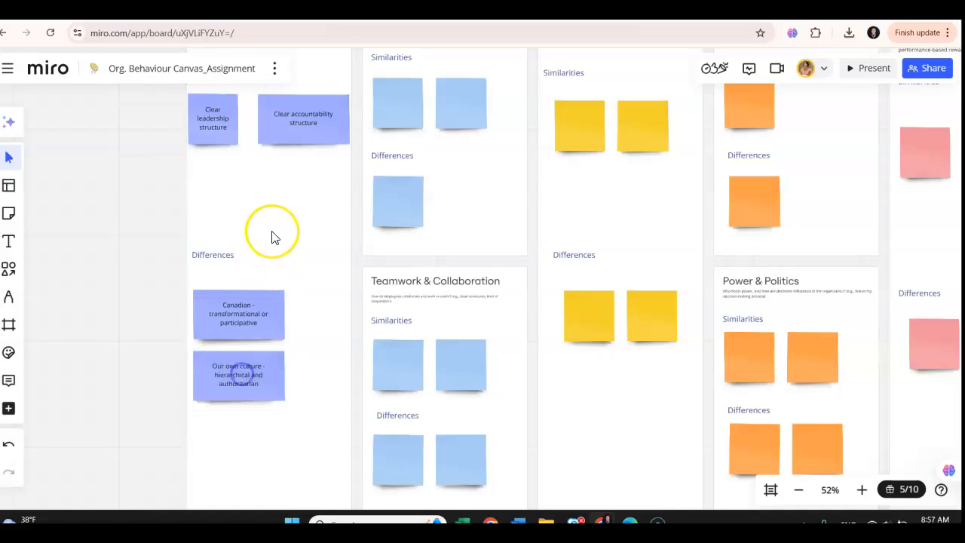
scroll(266, 234, "down", 1)
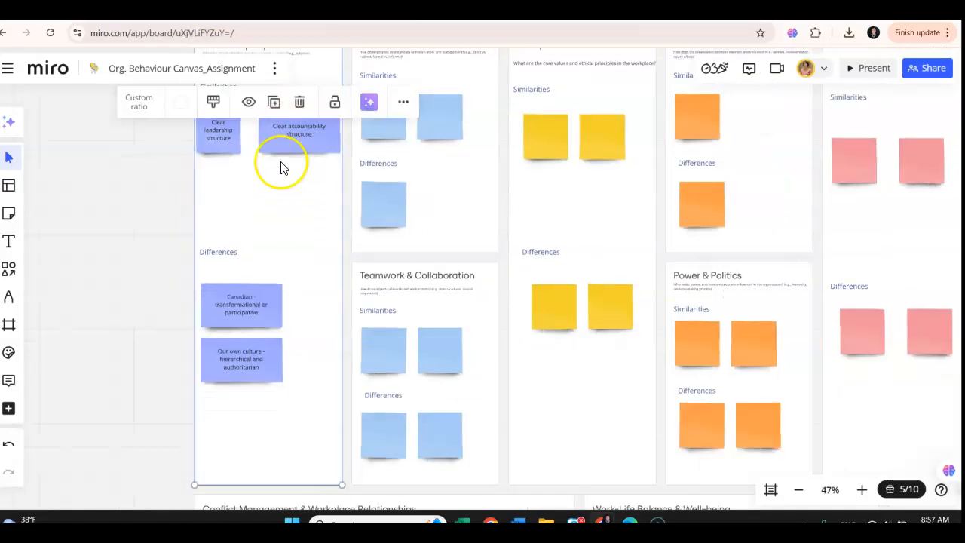
left_click(153, 207)
- Enter "Respectful communication is valued" in the first Similarities sticky note of the Communication Style section
scroll(308, 203, "up", 1)
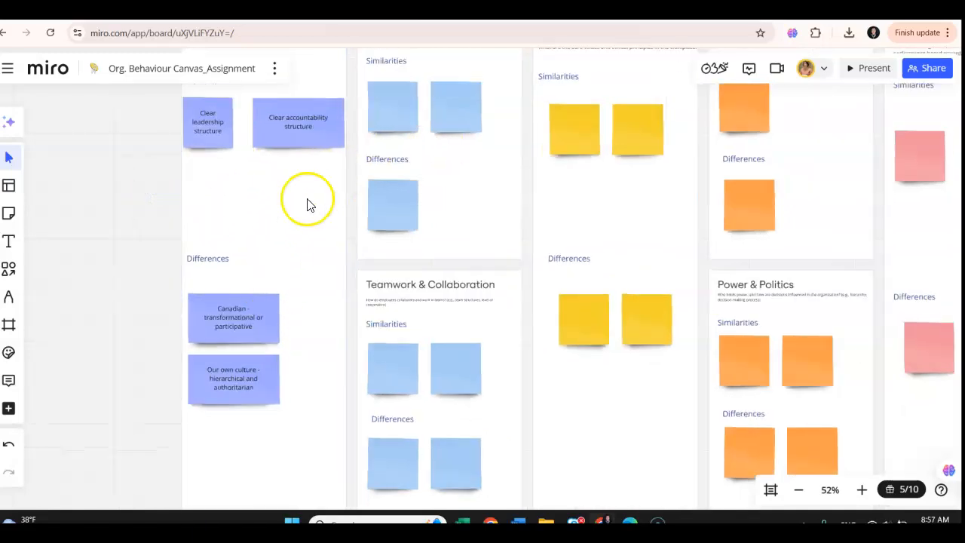
scroll(308, 159, "down", 2)
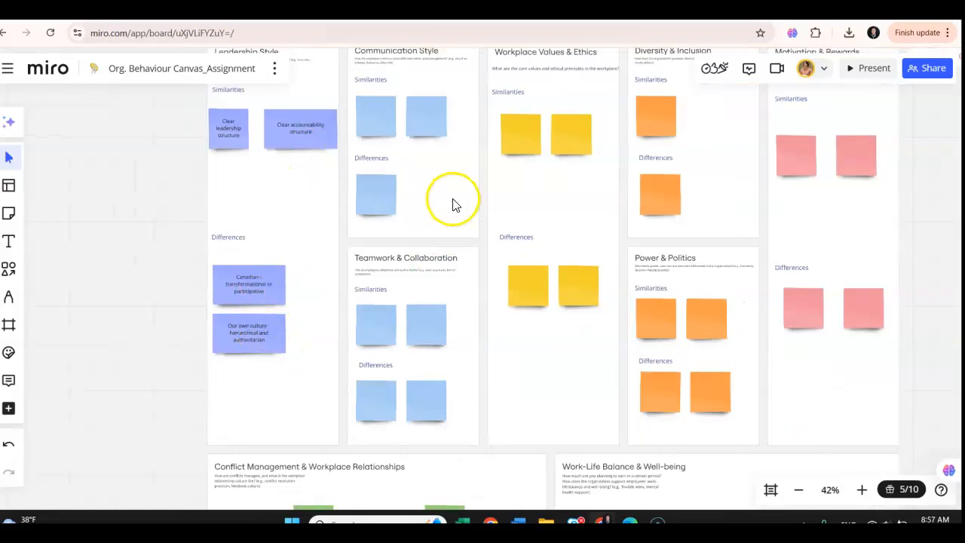
scroll(455, 189, "up", 2)
scroll(101, 177, "up", 3)
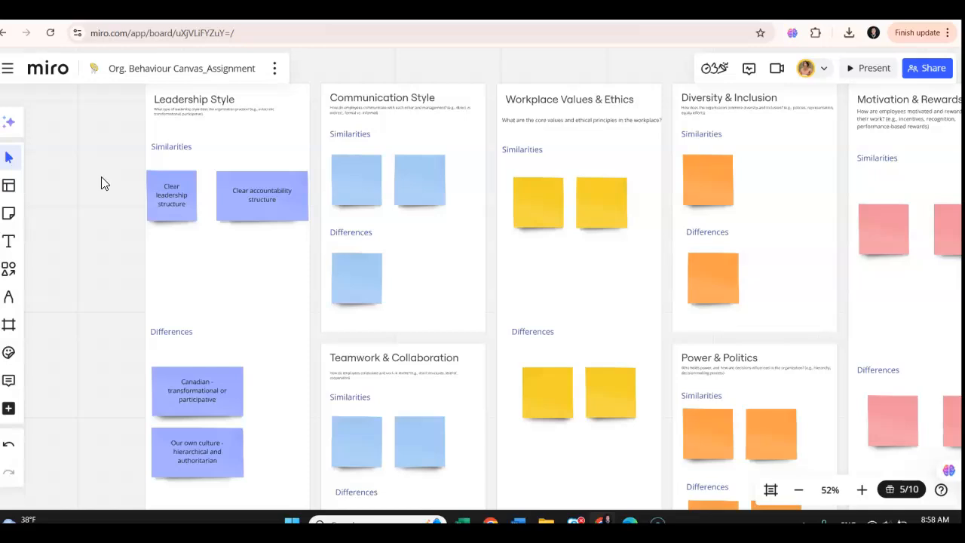
left_click(354, 167)
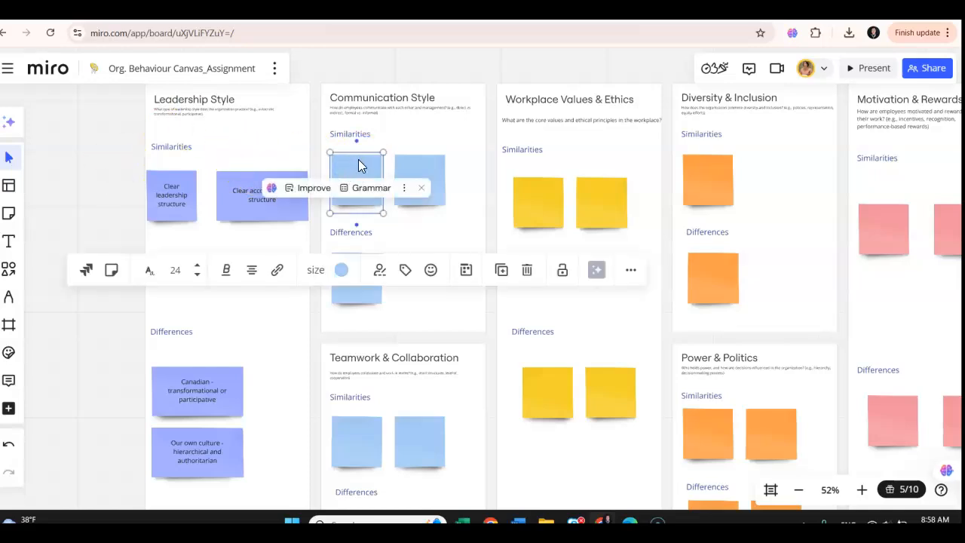
left_click(356, 166)
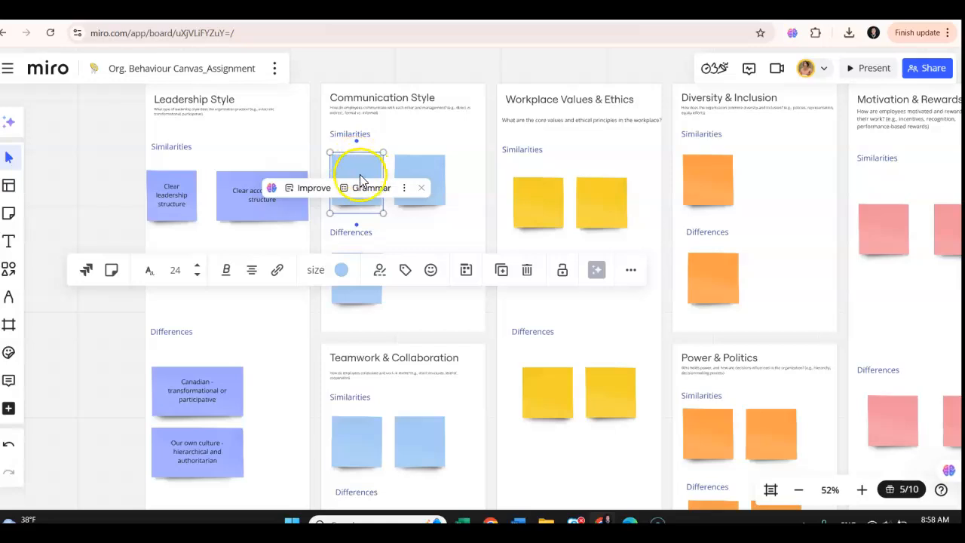
left_click(351, 172)
type("Respectful")
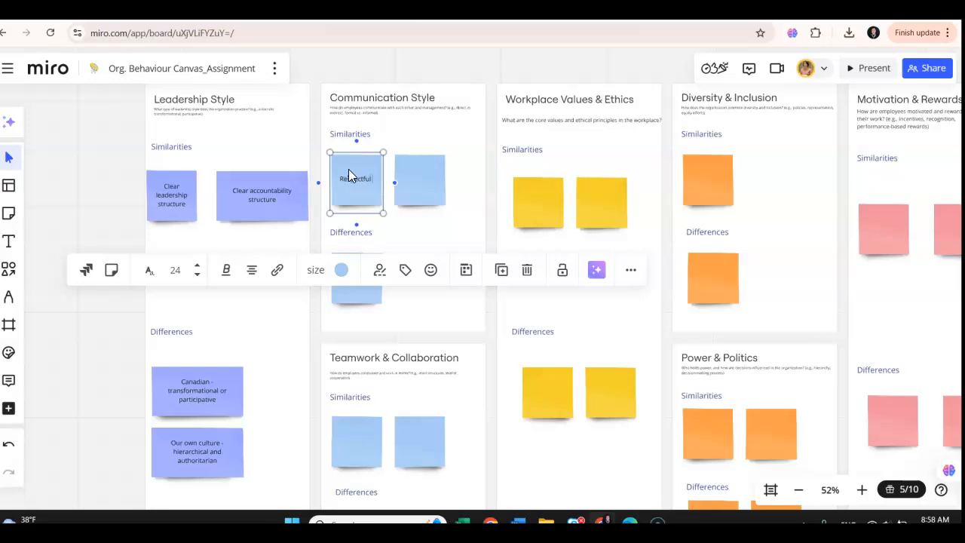
type(" communication is valued")
- Enter "Professional communication is valued" in the second Similarities sticky note of the Communication Style section
left_click(417, 177)
type("Business")
key("BackSpace")
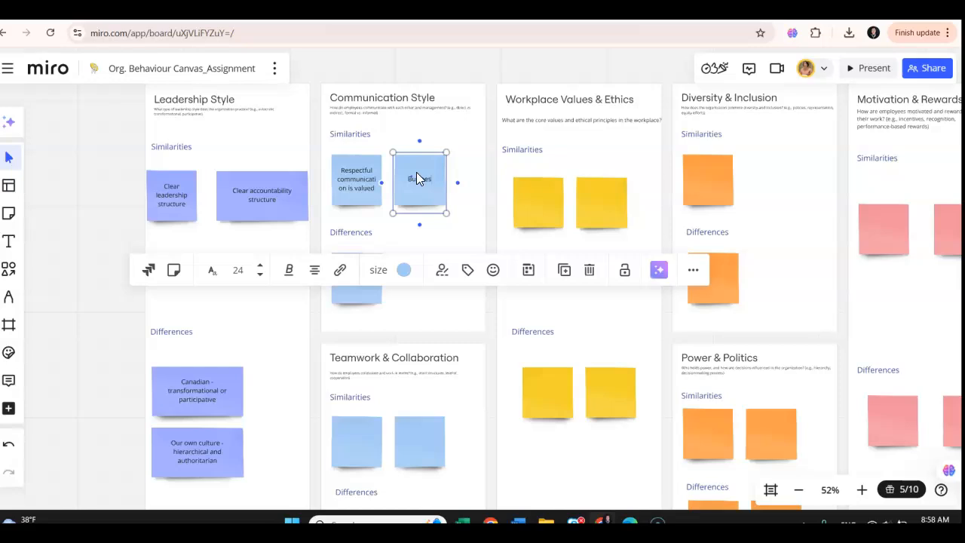
key("BackSpace")
type("Professional communication is valued")
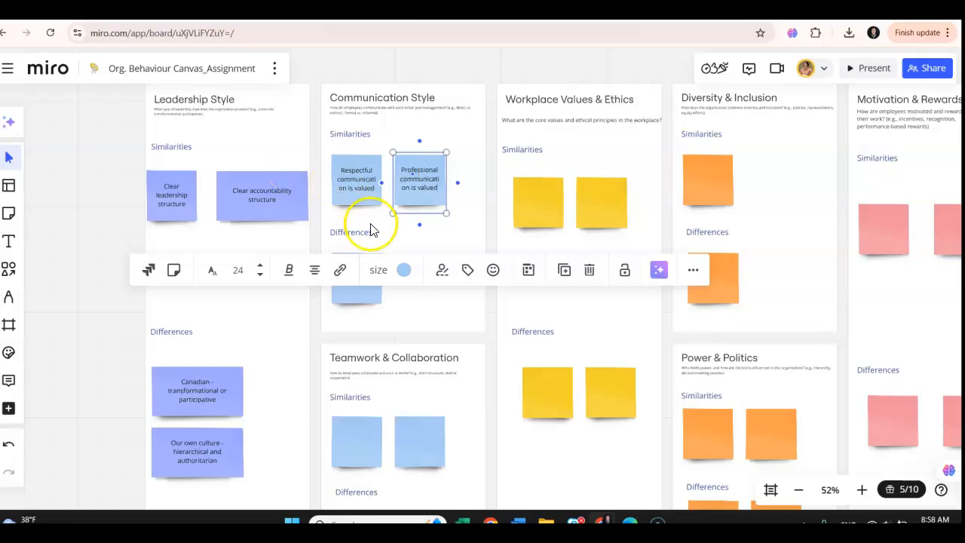
left_click(480, 199)
- Add a second blue sticky note under Differences in the Communication Style section, to the right of the existing one
left_click(362, 282)
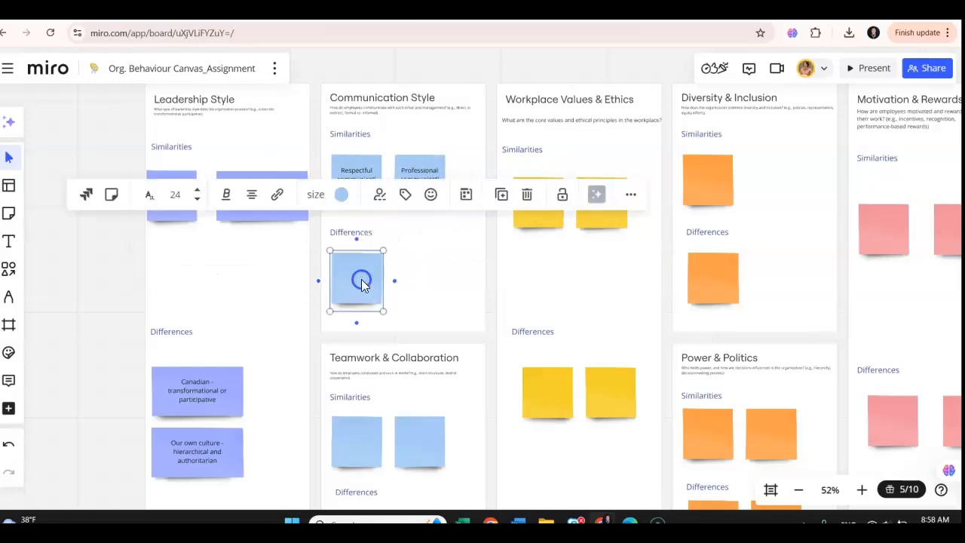
left_click(362, 280)
left_click(363, 279)
left_click(412, 244)
left_click(369, 269)
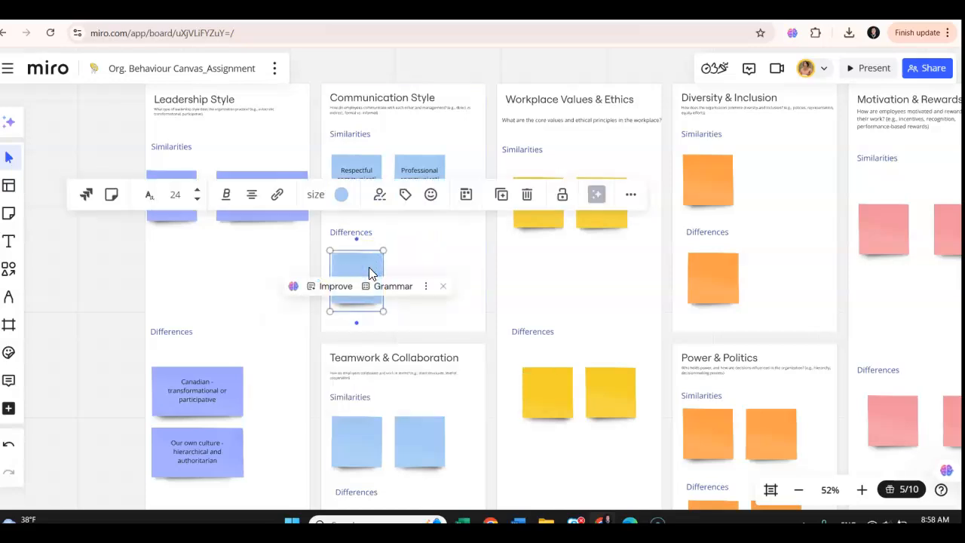
left_click(362, 270)
key("ctrl+v")
left_click_drag(361, 270, 446, 283)
- Enter "Canadian- Direct, open and feedback-oriented" in the first Differences sticky note of the Communication Style section
left_click(360, 277)
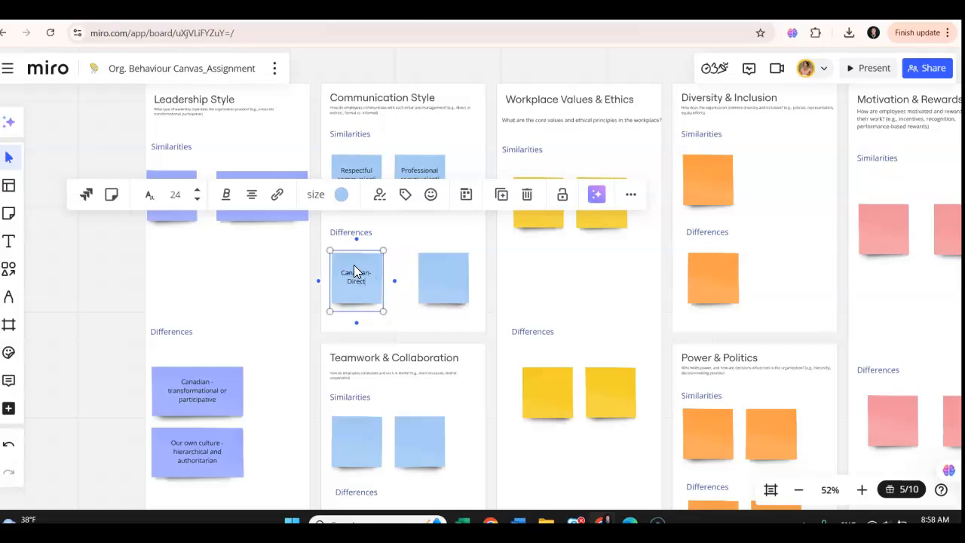
type("open and feedback-oriented")
left_click(399, 274)
- Enter "Our own culture- high-contextual and hierarchical" in the second Differences sticky note of the Communication Style section
double_click(435, 265)
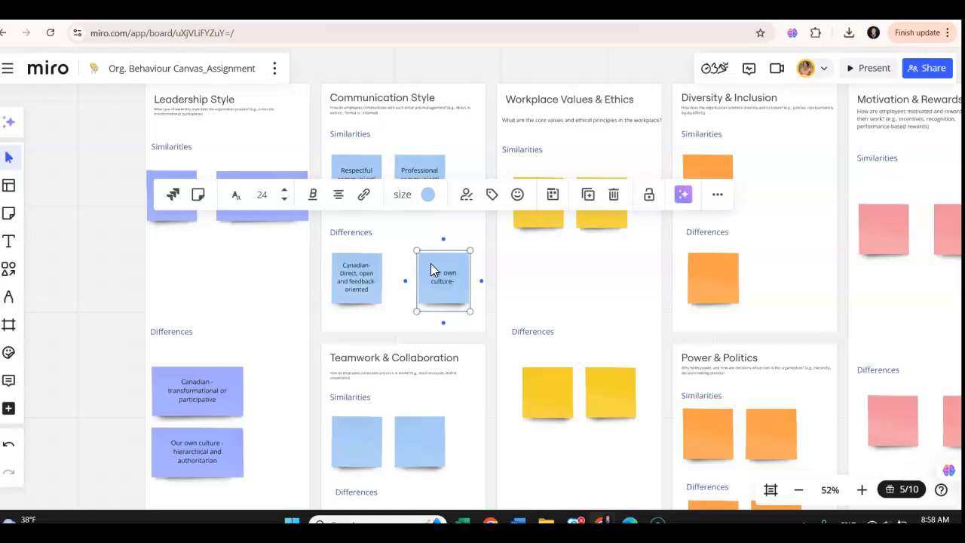
type("-contextual and hi")
type("rarchical")
- Shift the "Our own culture" note in the Communication Style section slightly left and clear the selection
left_click(426, 232)
mouse_move(436, 267)
left_mouse_down()
mouse_move(428, 273)
mouse_move(435, 269)
left_mouse_up()
left_click(450, 208)
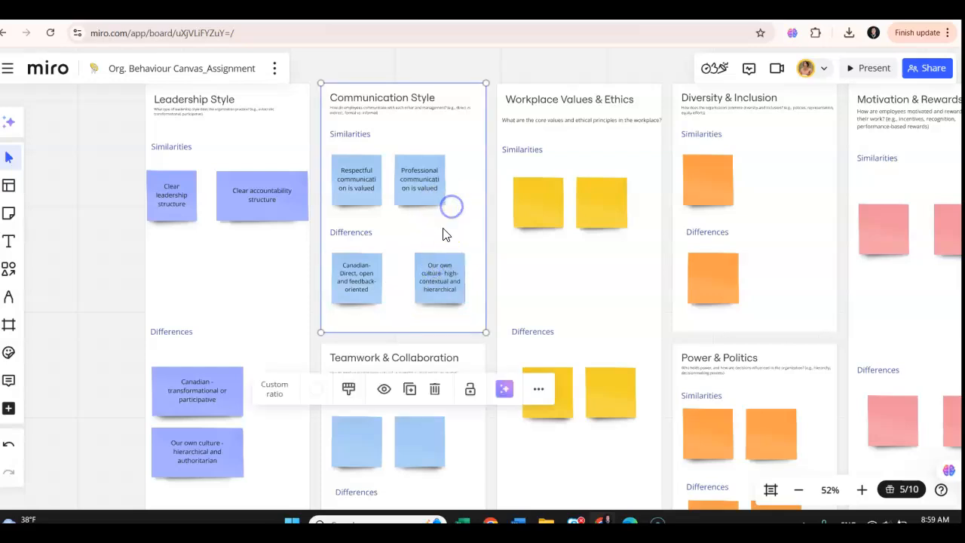
left_click(310, 234)
left_click(314, 232)
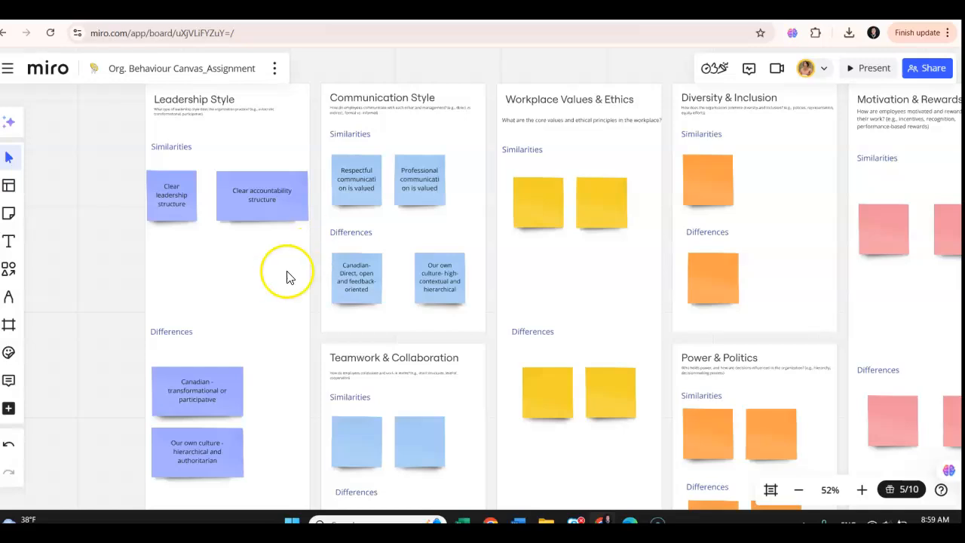
- Enter "Professionalism is important" in the first Similarities sticky note of the Workplace Values & Ethics section
left_click(534, 199)
left_click(529, 190)
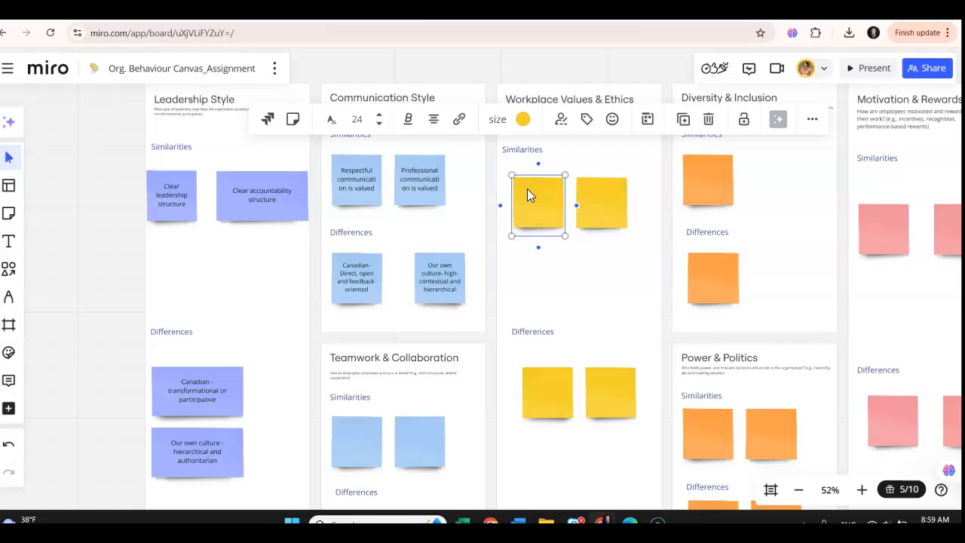
left_click(527, 189)
type("Professionalism is important")
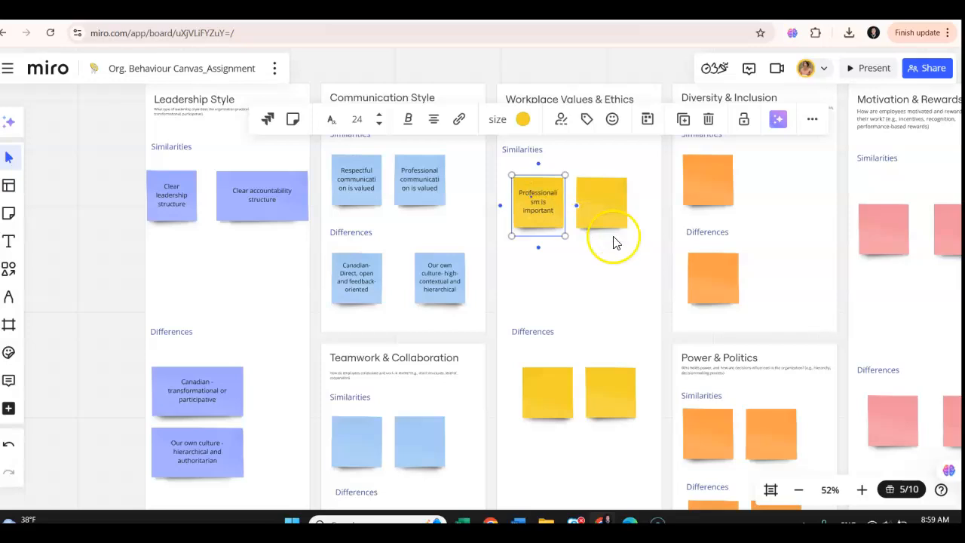
- Enter "Integrity is valued" in the second Similarities sticky note of the Workplace Values & Ethics section
double_click(594, 197)
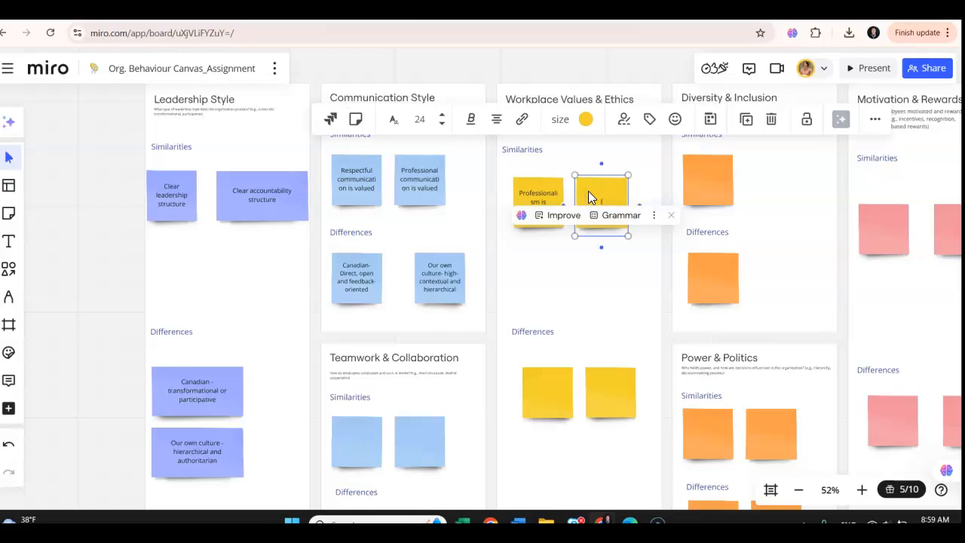
type("Integrity is valued")
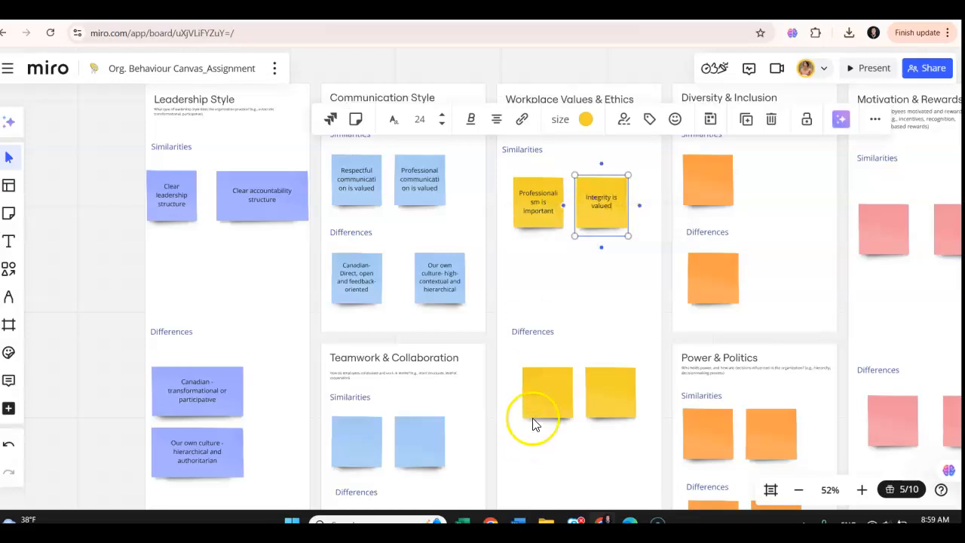
- Enter "Canadian - Greater emphasis on inclusion programming" in the first Differences sticky note of the Workplace Values & Ethics section
double_click(541, 380)
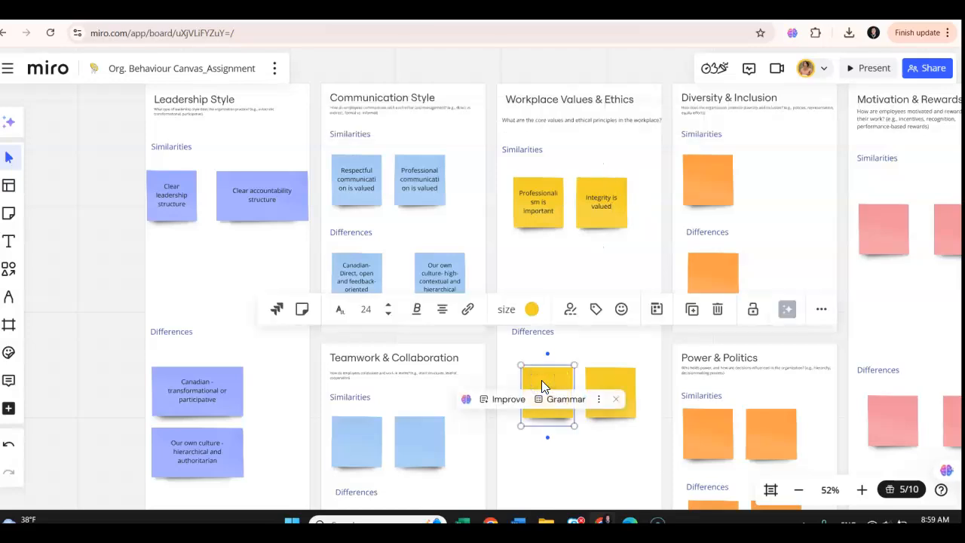
type("Canadian -")
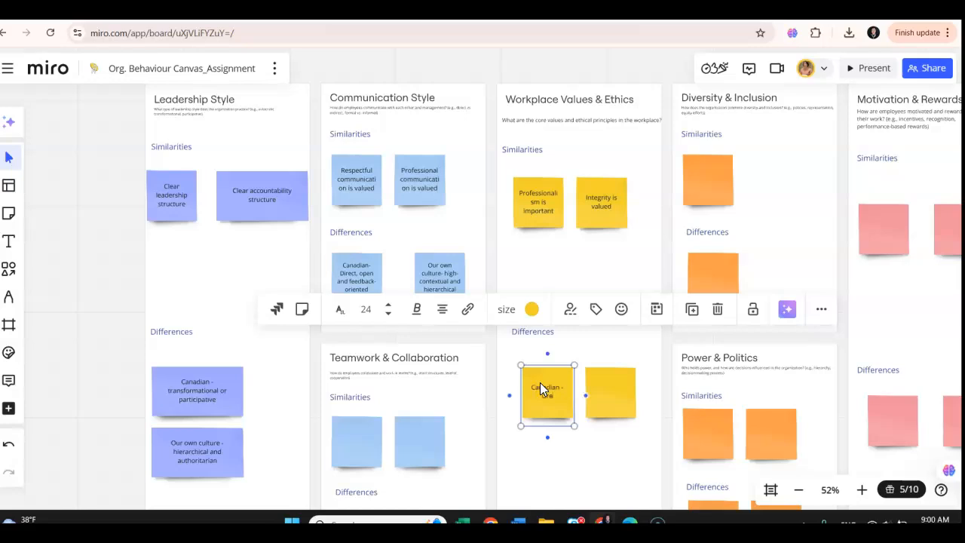
type("Greater emphasis on di")
key("BackSpace")
type("inclusions")
key("BackSpace")
type("programming")
- Enter "Our own culture-" in the second Differences sticky note of the Workplace Values & Ethics section
left_click(607, 379)
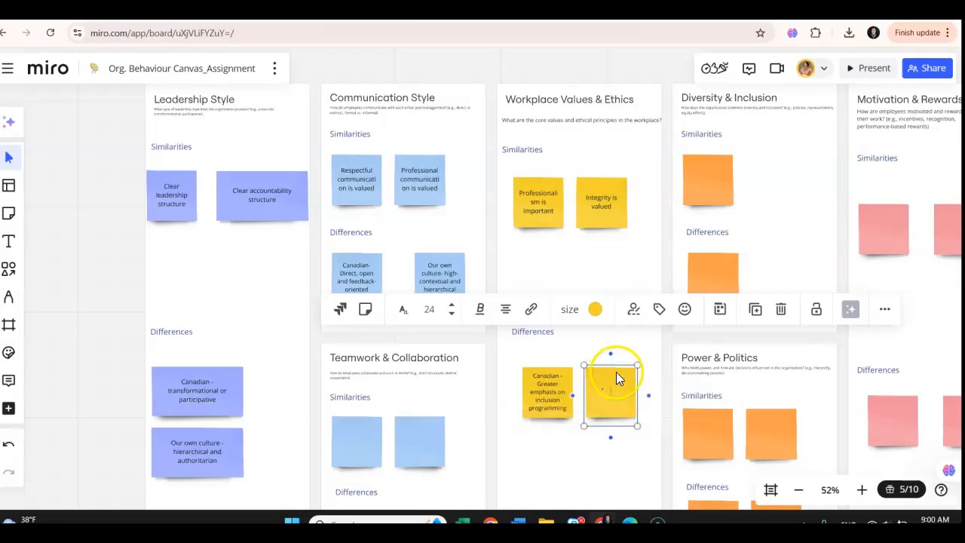
scroll(607, 379, "up", 3)
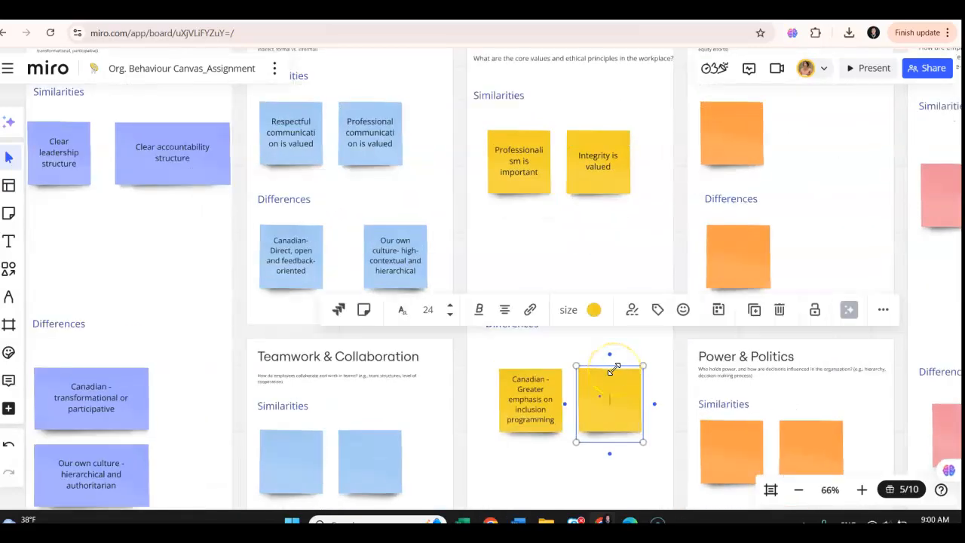
type("Our own culture-")
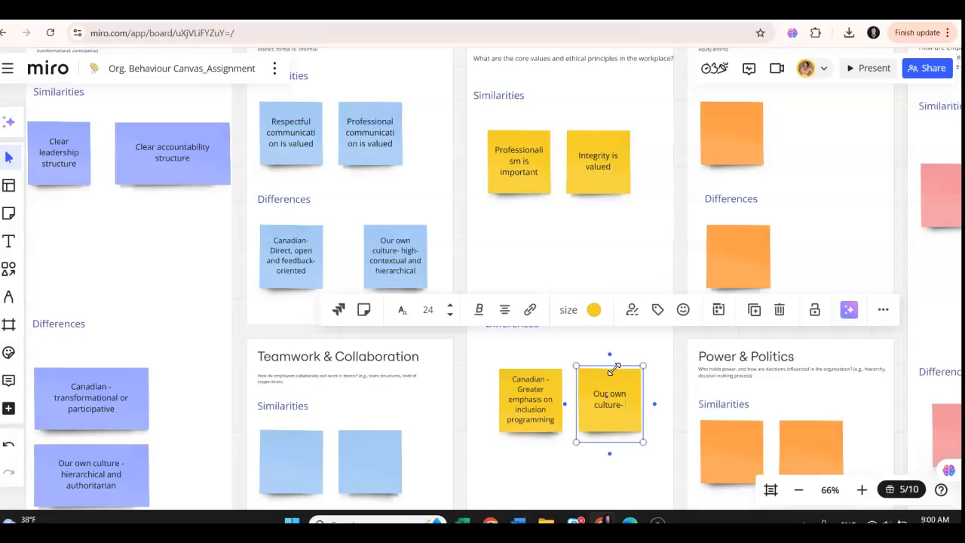
scroll(603, 230, "down", 3)
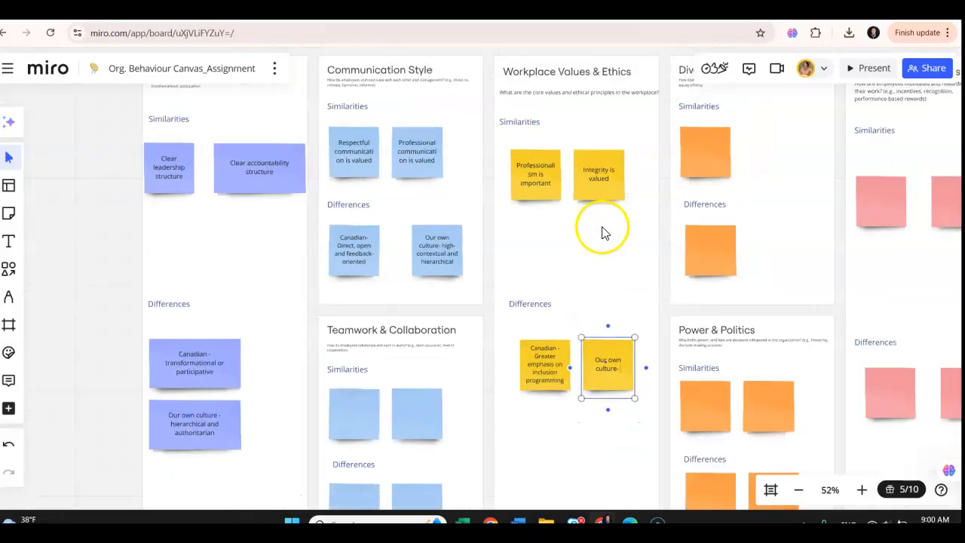
- Replace the text after "Canadian -" in the Workplace Values & Ethics Differences note with "Individualism, autonomy and work-life balance"
scroll(601, 241, "up", 1)
left_click(542, 367)
left_click(534, 403)
left_click_drag(561, 400, 521, 380)
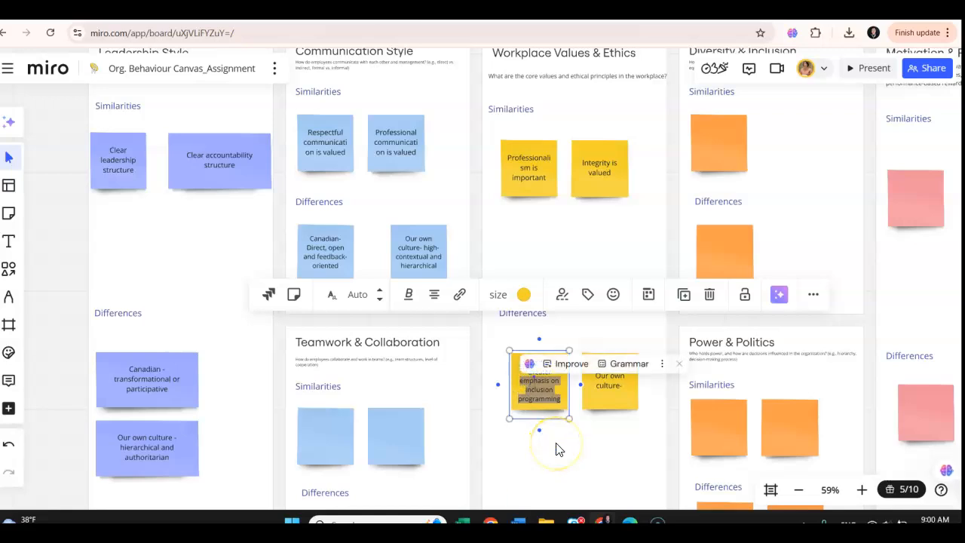
type("ind")
key("BackSpace")
key("BackSpace")
key("BackSpace")
key("BackSpace")
key("BackSpace")
key("BackSpace")
key("BackSpace")
key("BackSpace")
key("BackSpace")
key("BackSpace")
key("BackSpace")
type("Individualis")
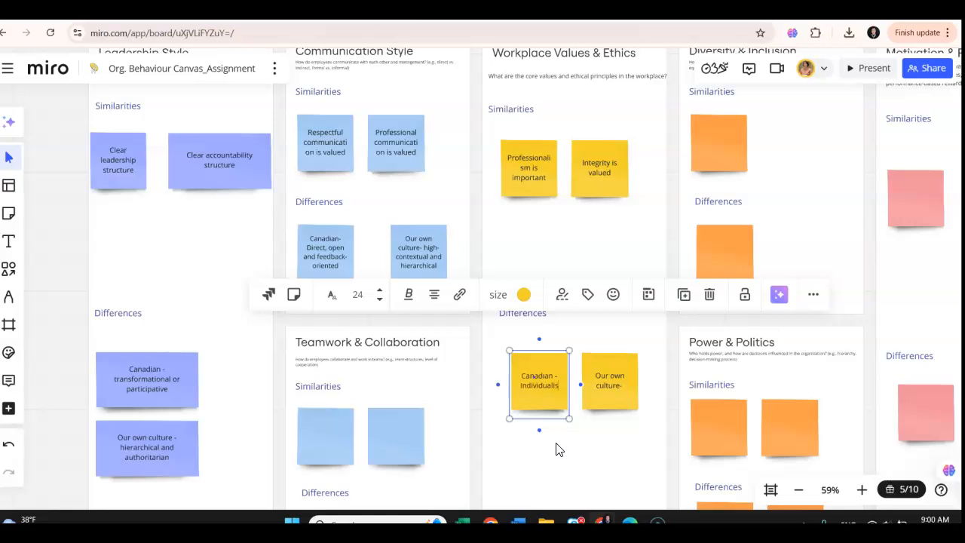
type("m, autono")
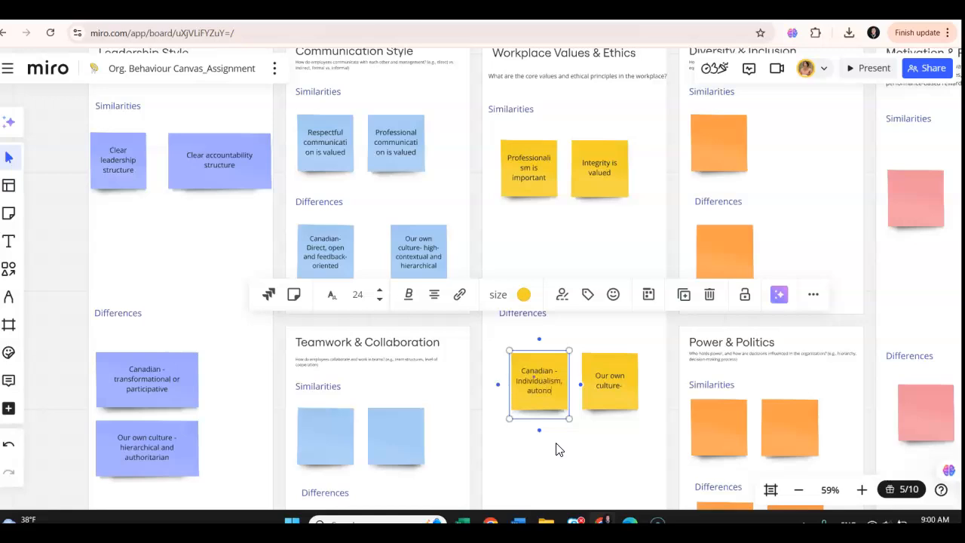
type("my and workl")
key("BackSpace")
type("-life balance")
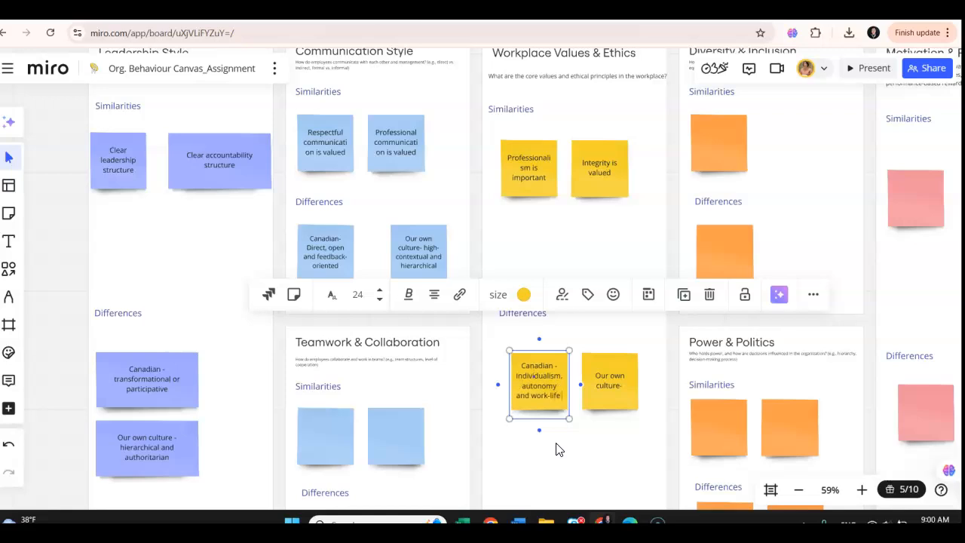
- Add "Collectivist, long-term relationships" to the "Our own culture-" note in the Workplace Values & Ethics section and clear the selection
double_click(626, 387)
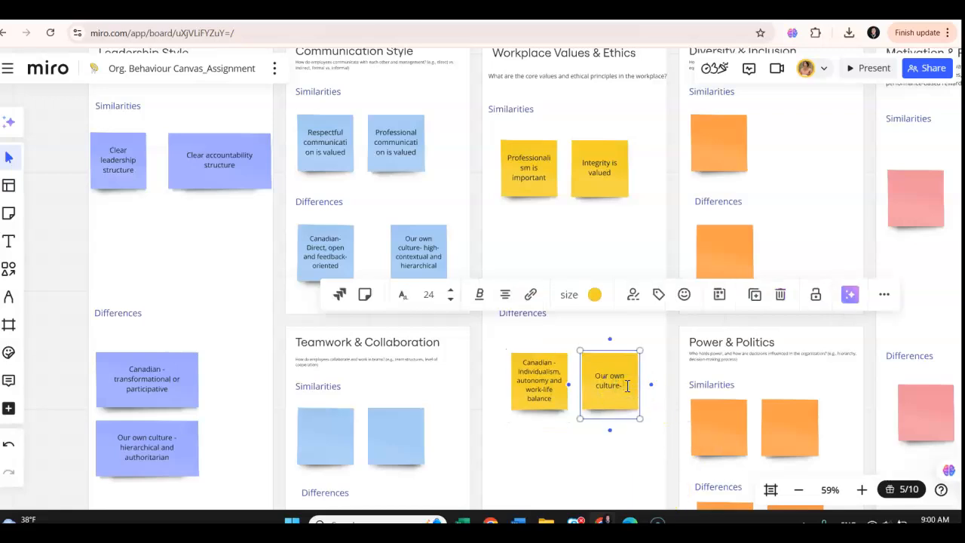
type("Collectivist")
type(" long-term relationships")
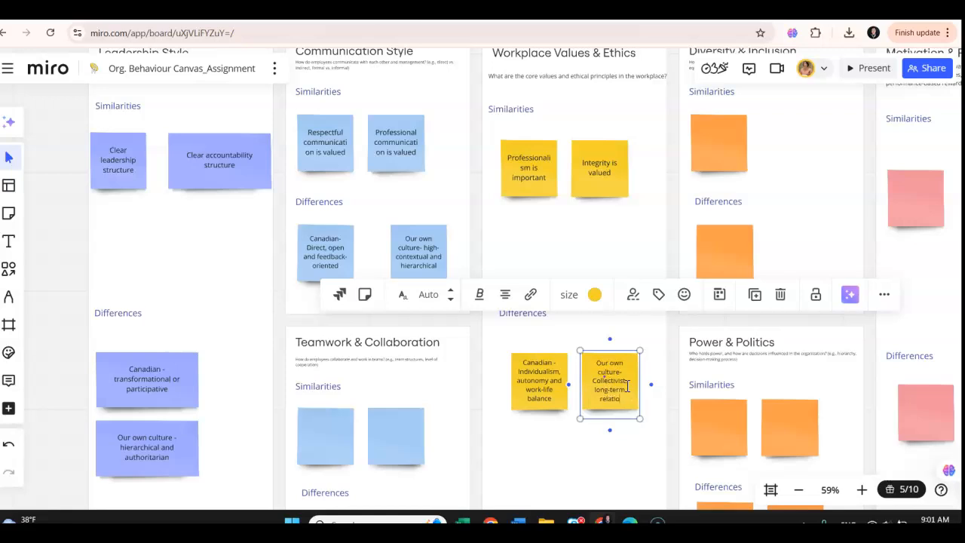
left_click(821, 169)
- Enter "Less formalized DEI initiatives in our culture" in the Differences sticky note of the Diversity & Inclusion section
scroll(825, 172, "down", 2)
left_click(142, 233)
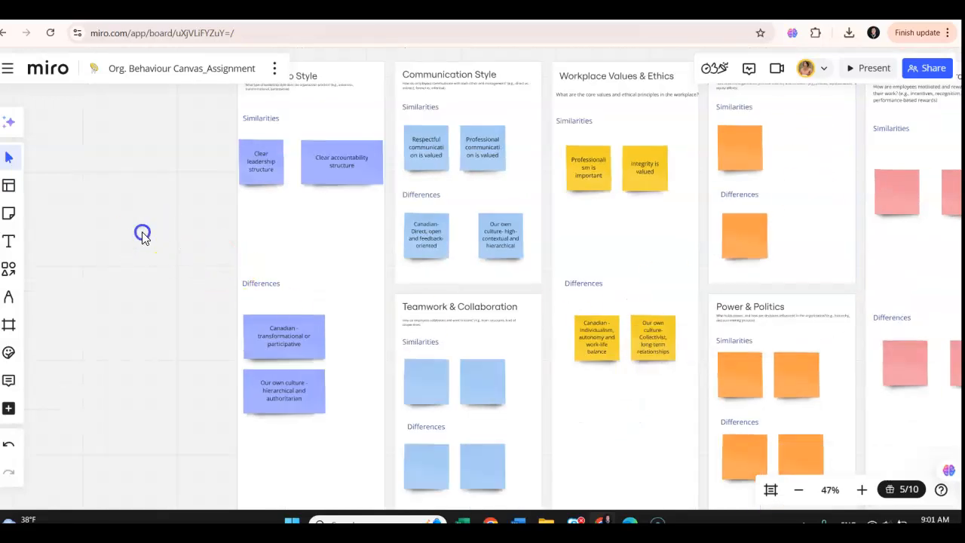
scroll(142, 233, "right", 4)
scroll(145, 238, "right", 2)
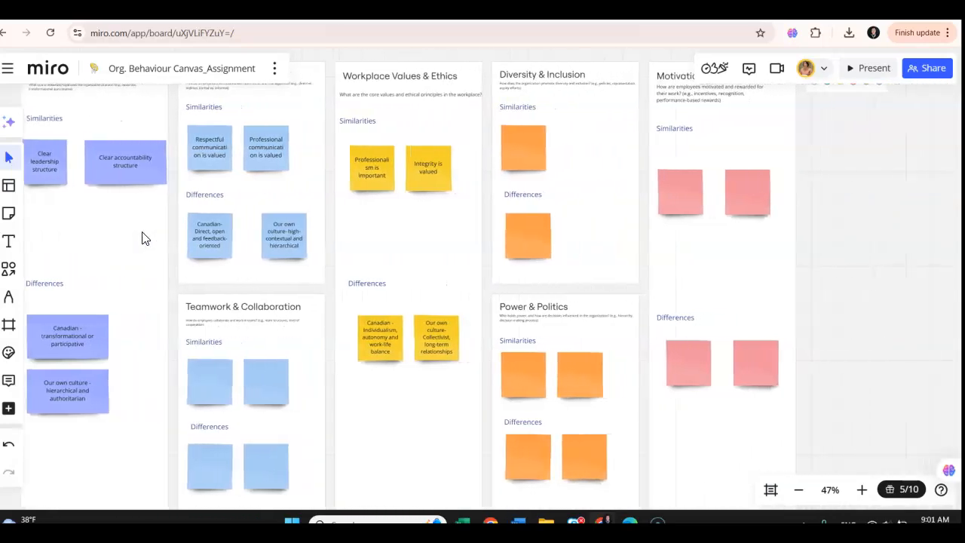
left_click(148, 240)
left_click(541, 228)
type("Less formalized DEI initiative")
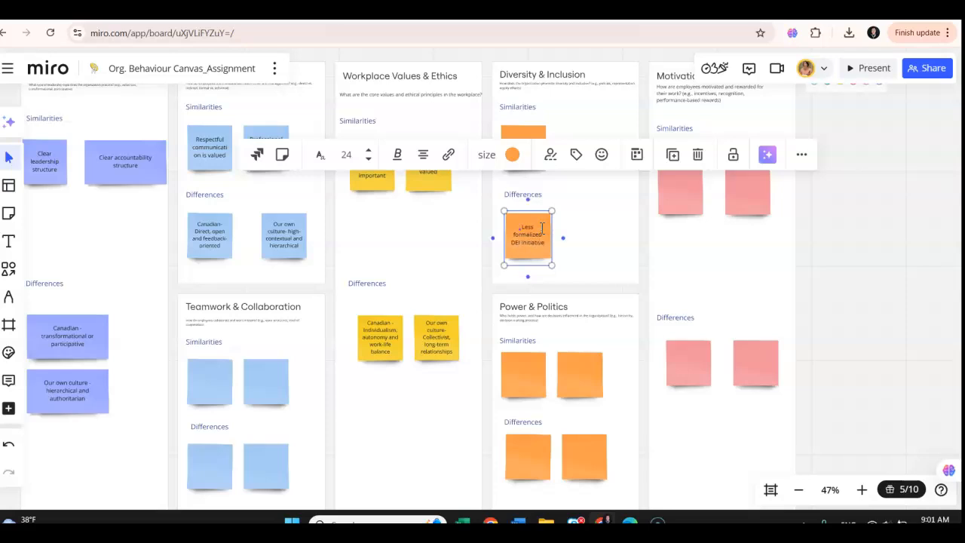
type("s in our culture")
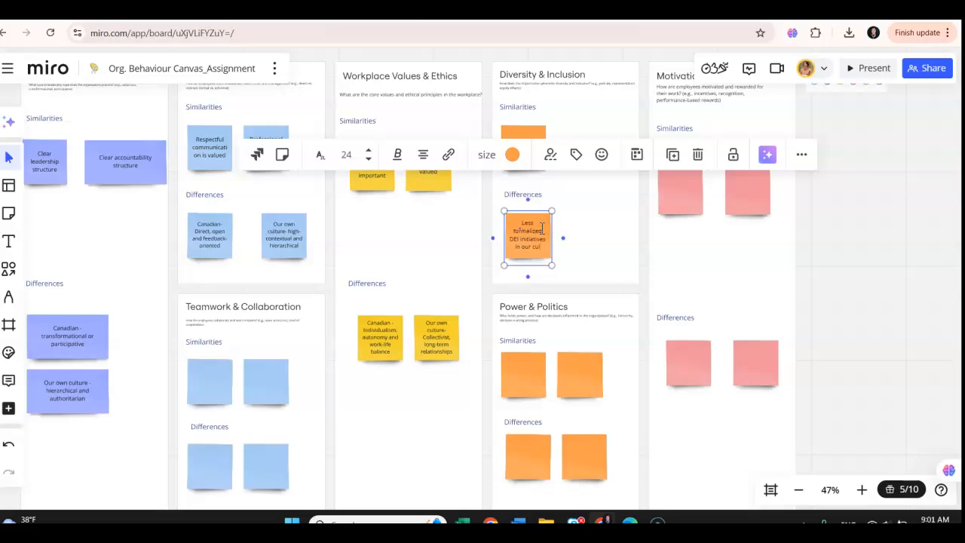
left_click(606, 225)
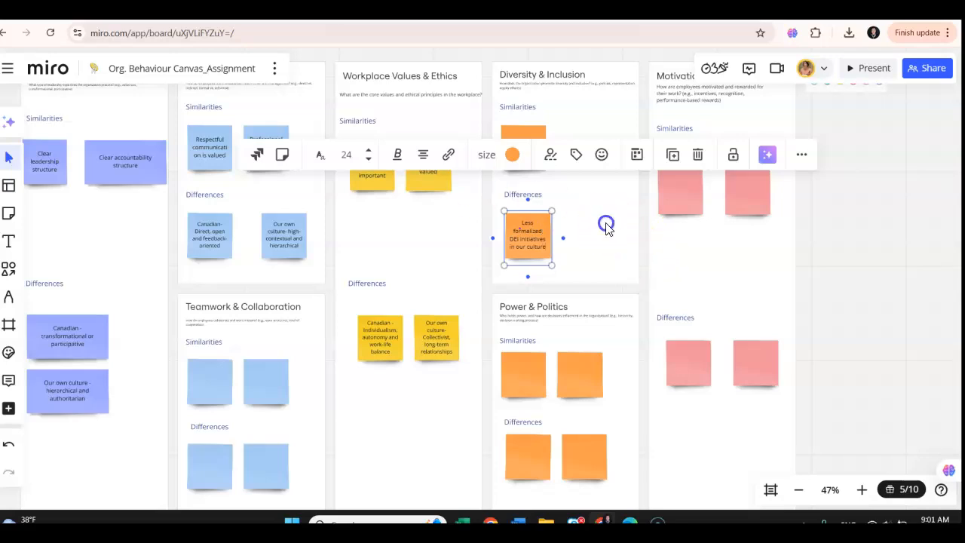
- Duplicate the Differences note in the Diversity & Inclusion section and place the copy to its right
left_click(534, 224)
key("ctrl+c")
key("ctrl+v")
left_click_drag(535, 224, 596, 238)
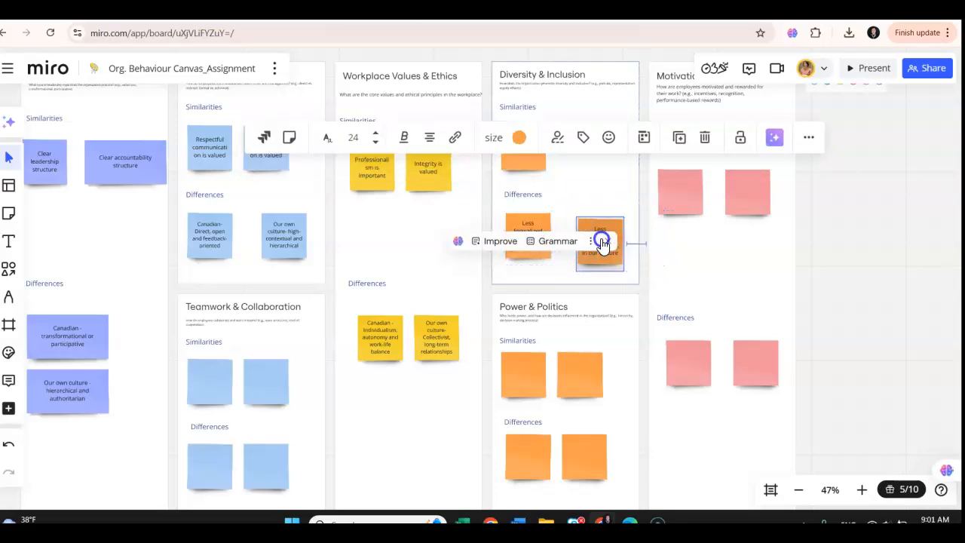
- Replace the duplicated Diversity & Inclusion note's text with "Equity, inclusion policies and multiculturalism" and clear the selection
double_click(592, 237)
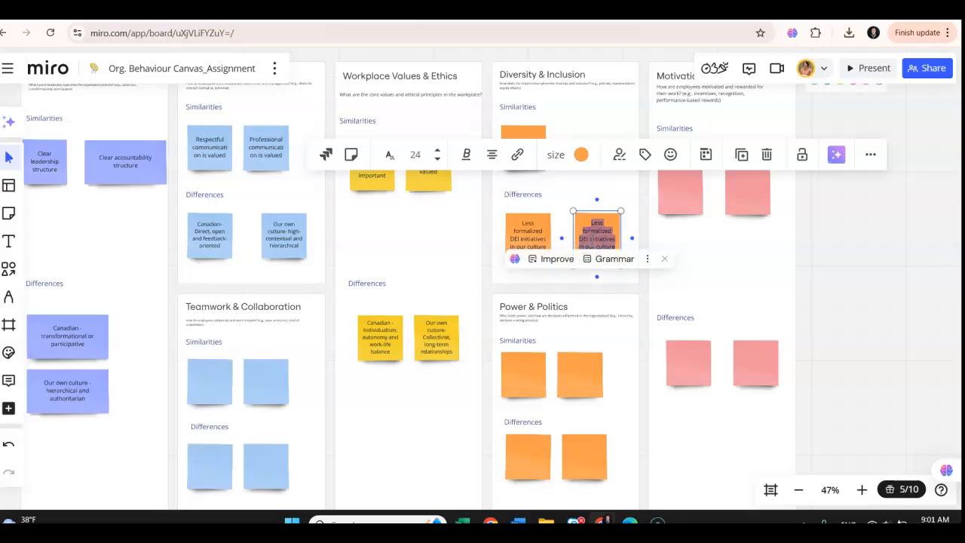
type("Equity")
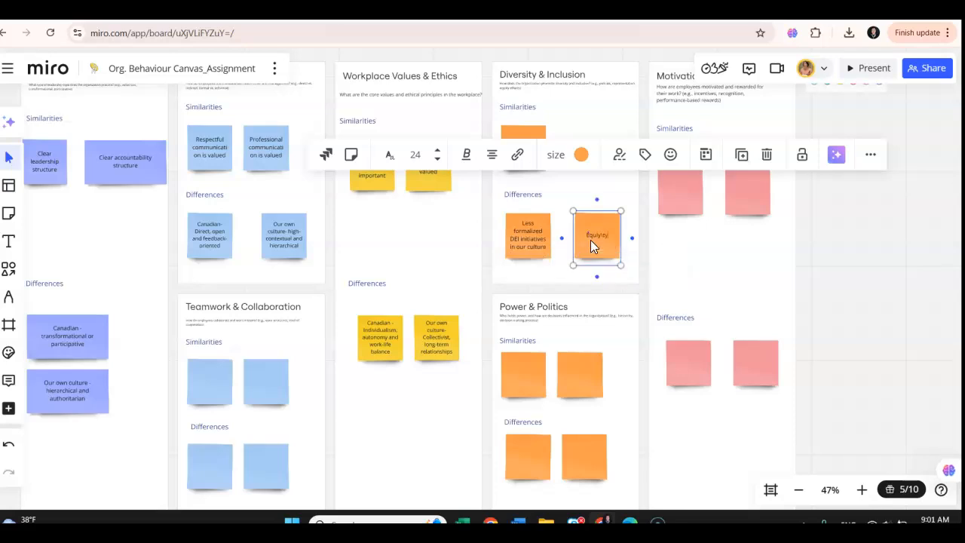
type(", inclusion policies and multiculturalism")
left_click(815, 263)
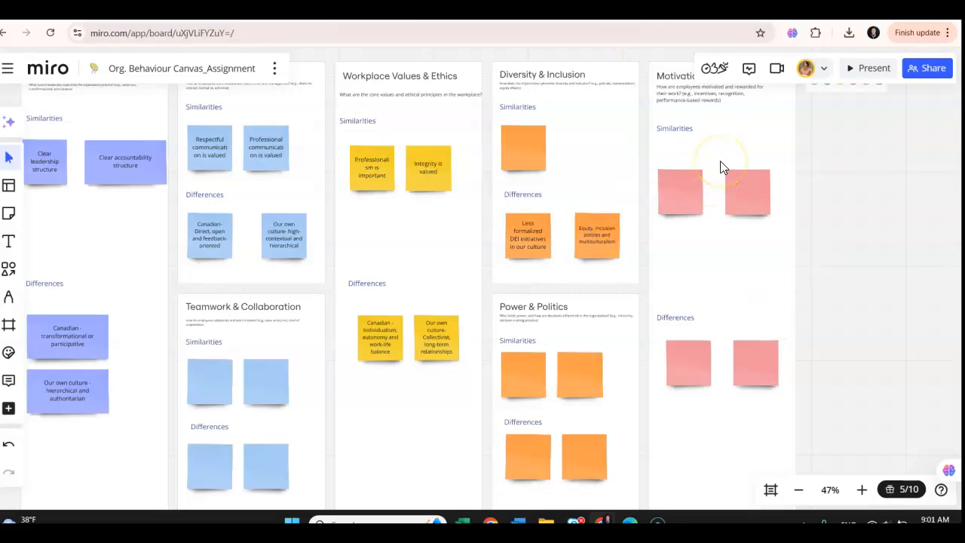
- Look over the whole canvas, including the Conflict Management & Workplace Relationships and Work-Life Balance & Well-being sections
scroll(790, 241, "down", 1)
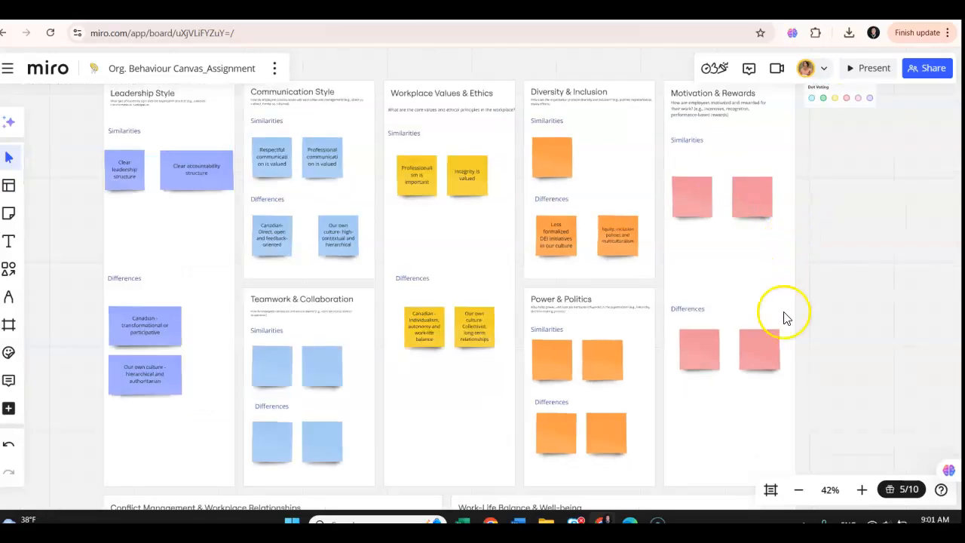
scroll(848, 249, "down", 1)
left_click(683, 308)
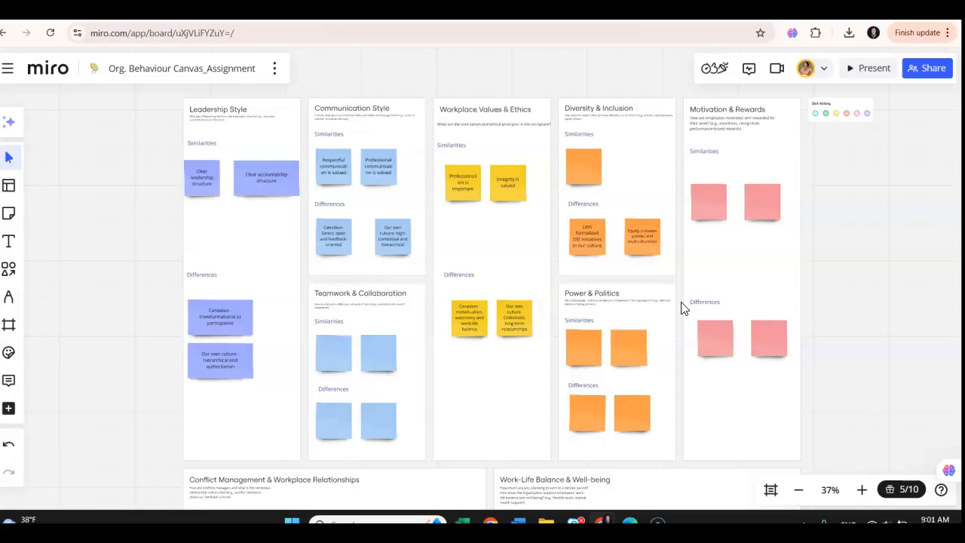
left_click(668, 323)
left_click(672, 286)
scroll(716, 279, "down", 2)
scroll(858, 315, "down", 3)
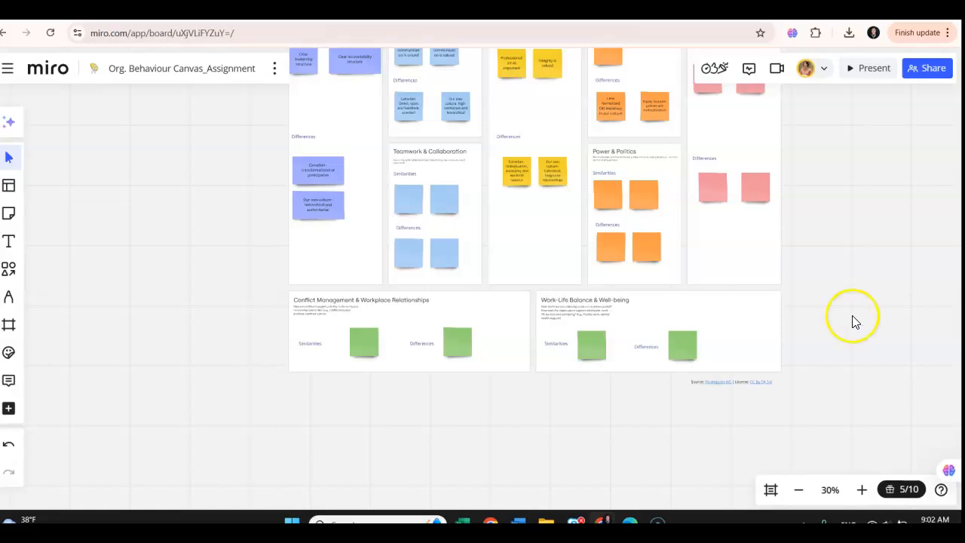
scroll(868, 226, "up", 2)
scroll(868, 230, "up", 1)
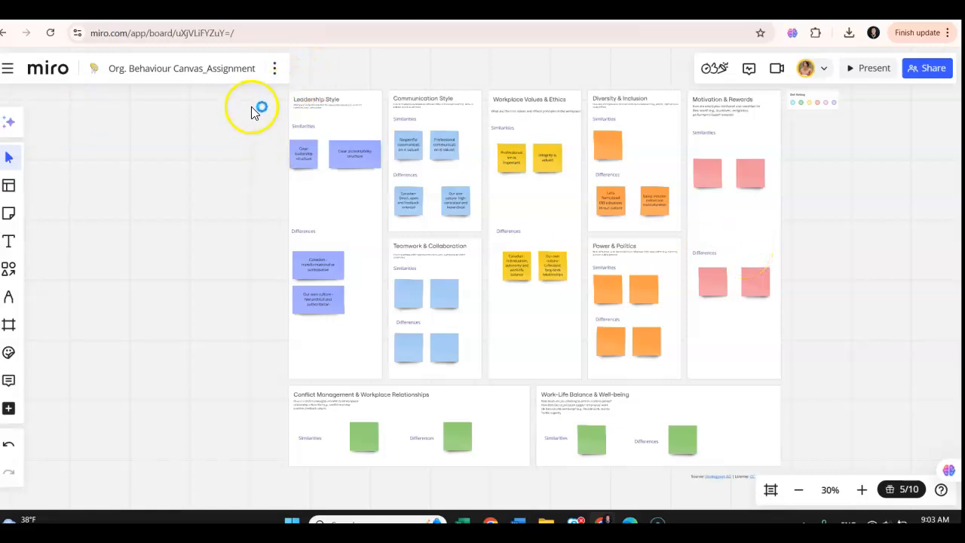
- Start exporting the board as an image and choose the Medium JPG size
left_click(275, 75)
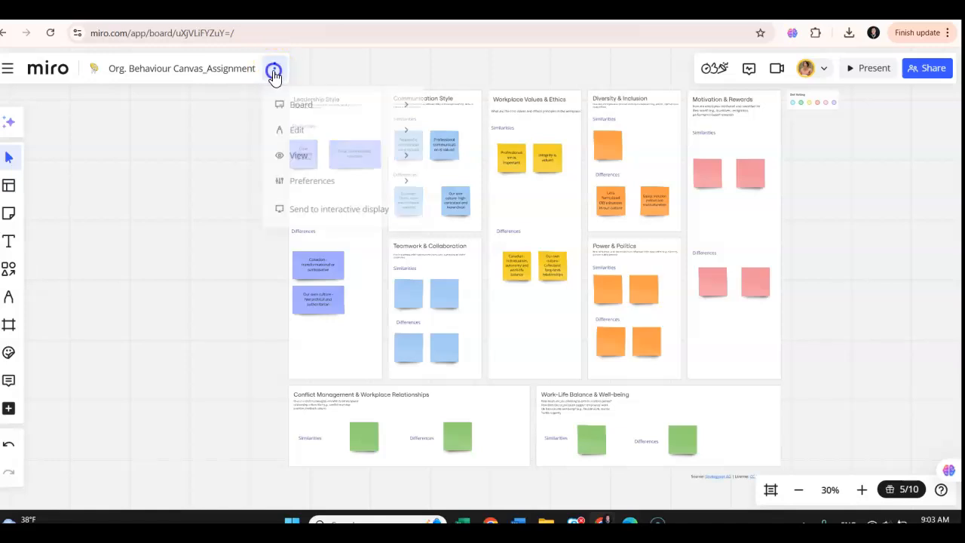
left_click(284, 71)
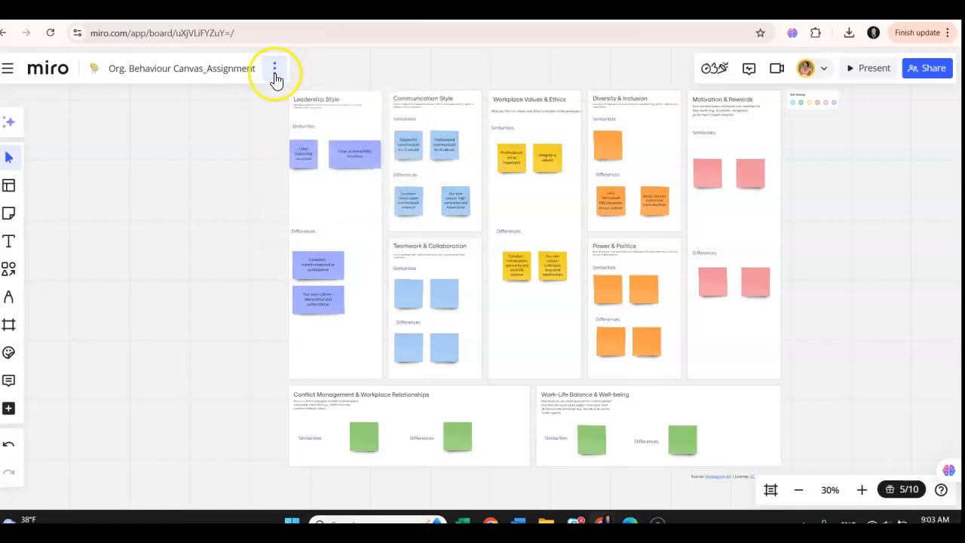
left_click(275, 73)
mouse_move(365, 114)
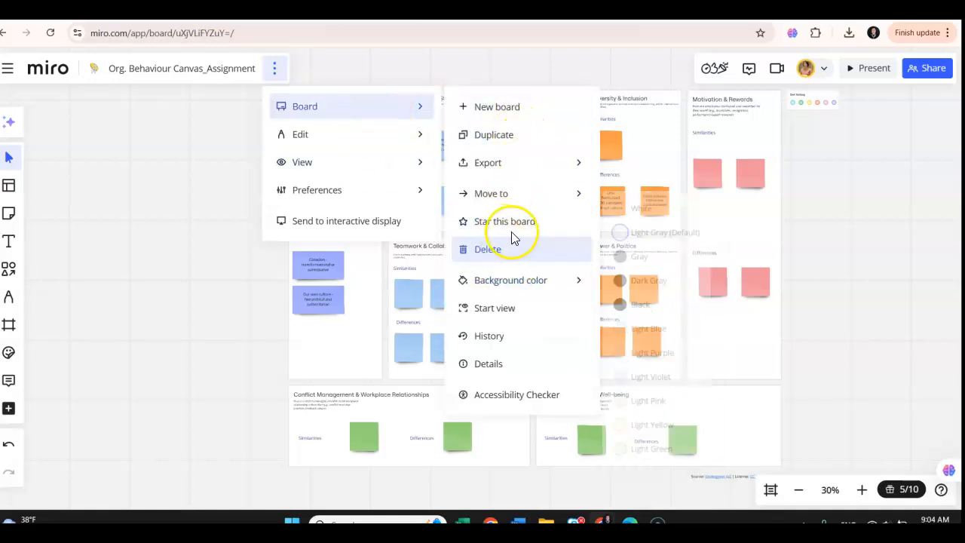
mouse_move(594, 172)
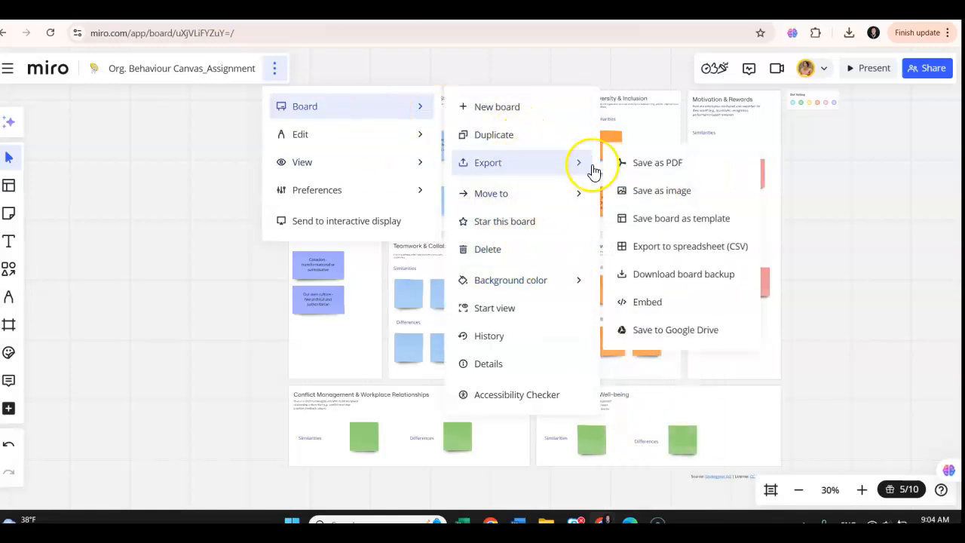
left_click(668, 192)
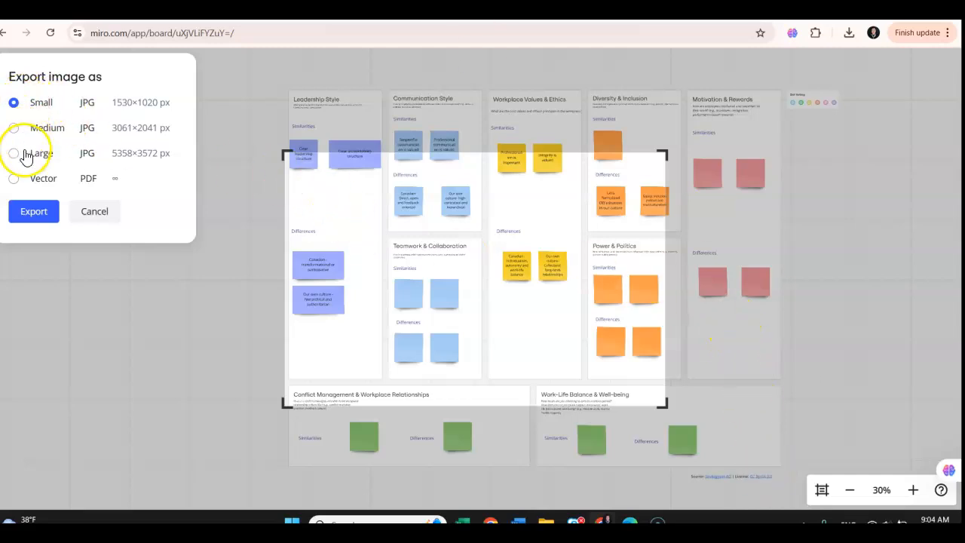
left_click(14, 128)
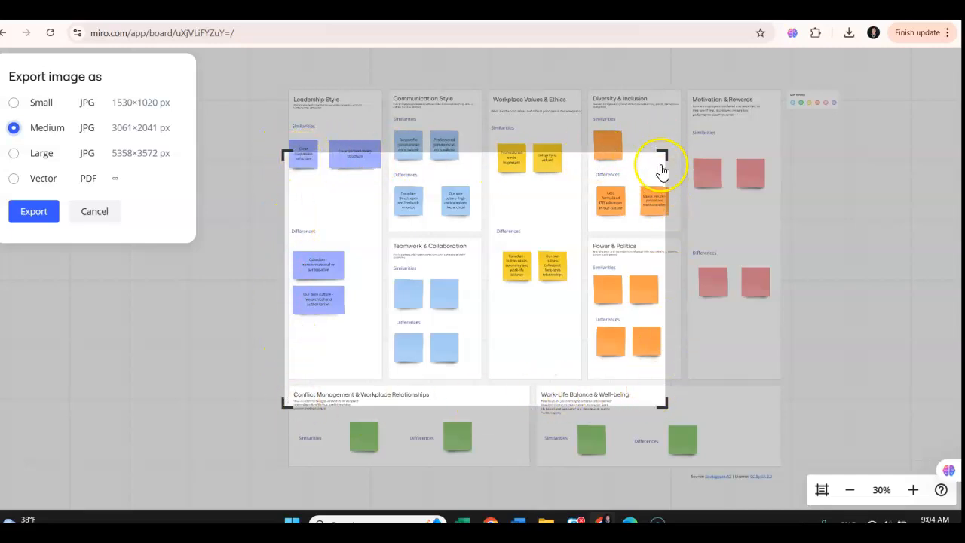
- Extend the export area to cover the entire canvas from Leadership Style to Work-Life Balance & Well-being, and export the image
left_click_drag(664, 148, 785, 90)
left_click_drag(786, 403, 780, 468)
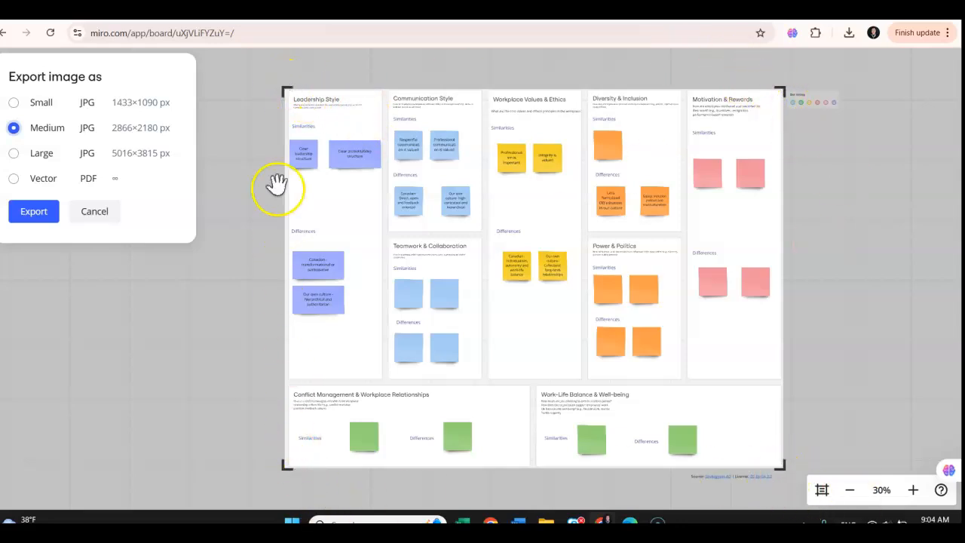
left_click(28, 212)
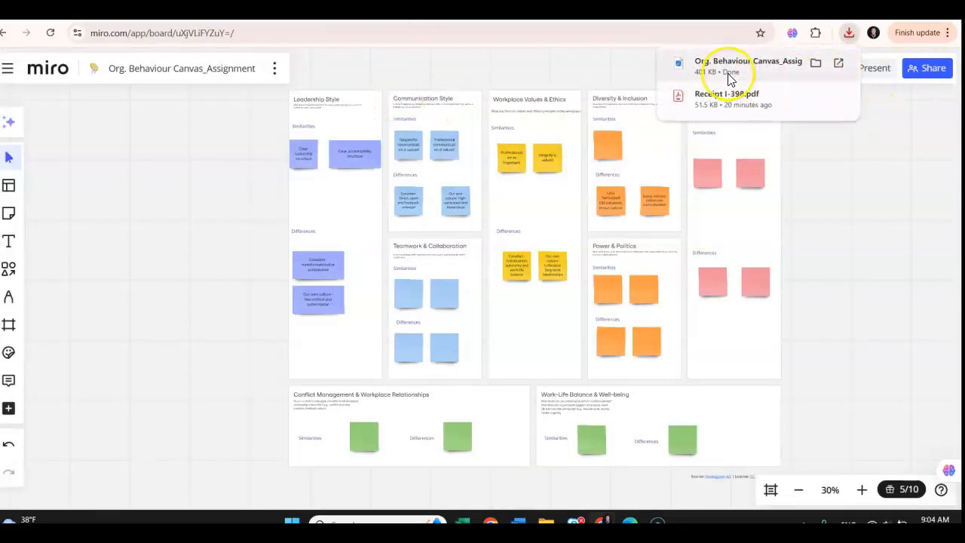
- In File Explorer, open Org. Behaviour Canvas_Assignment.jpg from the Downloads folder to check the exported canvas, and close the image
left_click(546, 521)
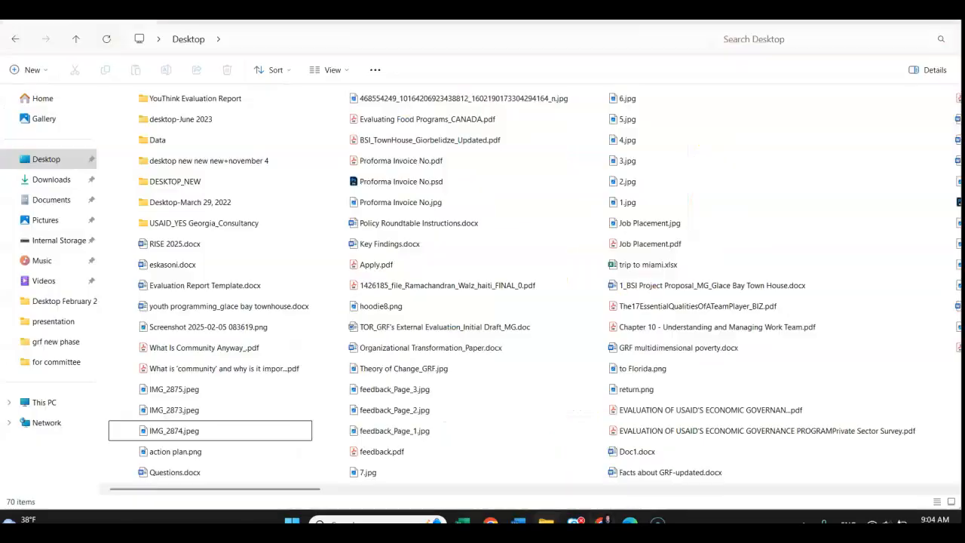
left_click(44, 180)
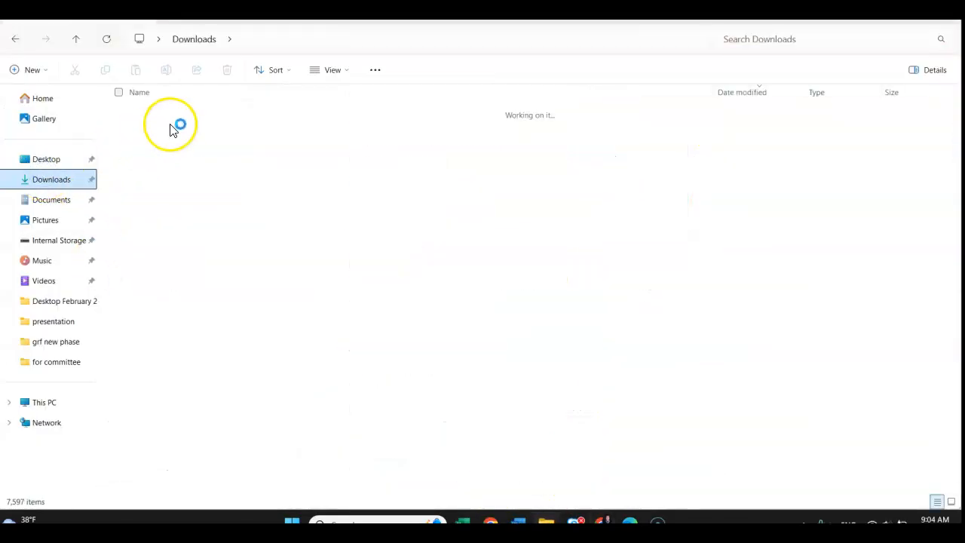
left_click(174, 126)
double_click(174, 127)
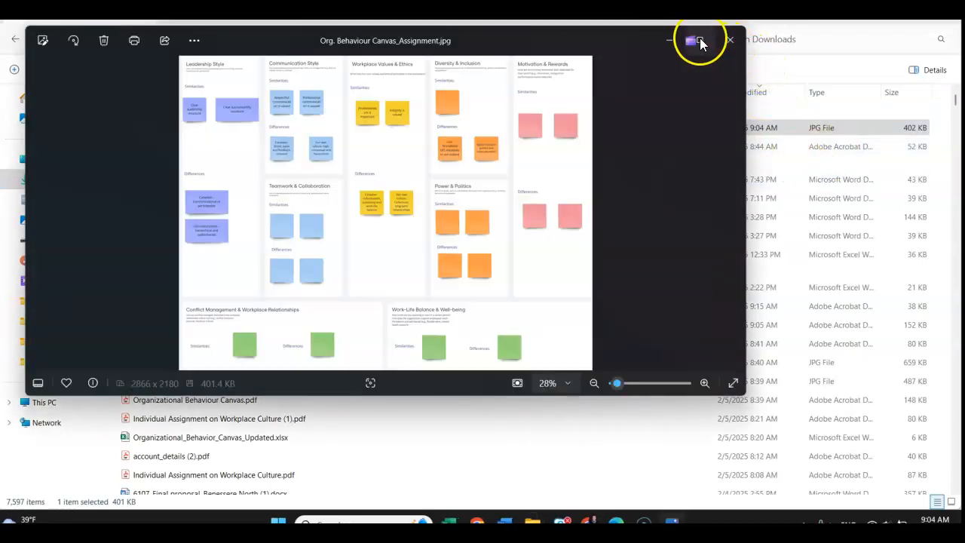
left_click(701, 39)
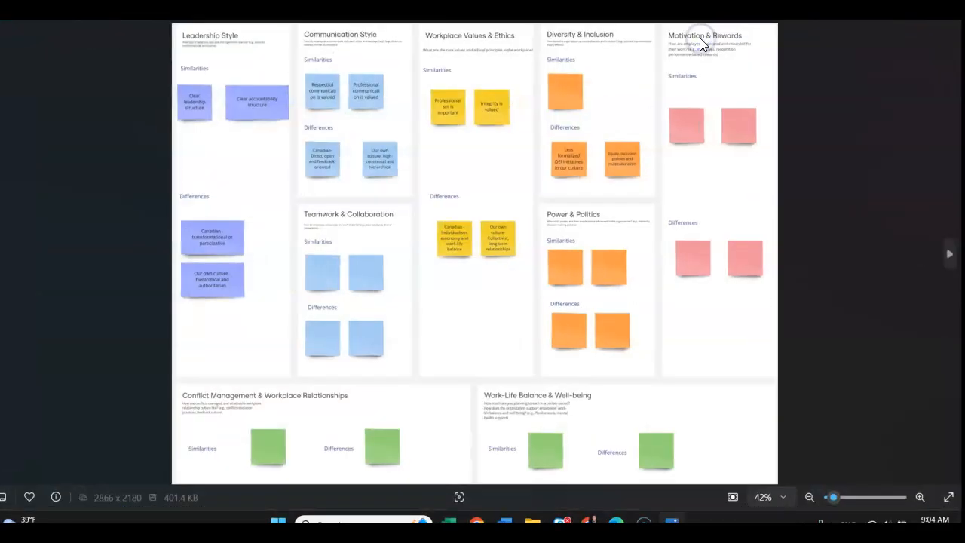
left_click(946, 21)
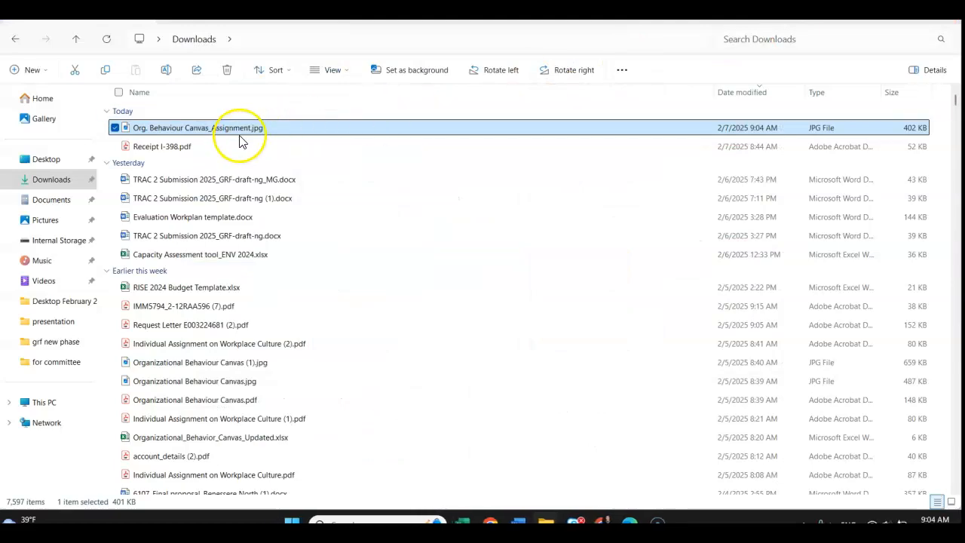
- Switch to the Word document and insert a Next Page section break after the last reference at the document's end
left_click(521, 521)
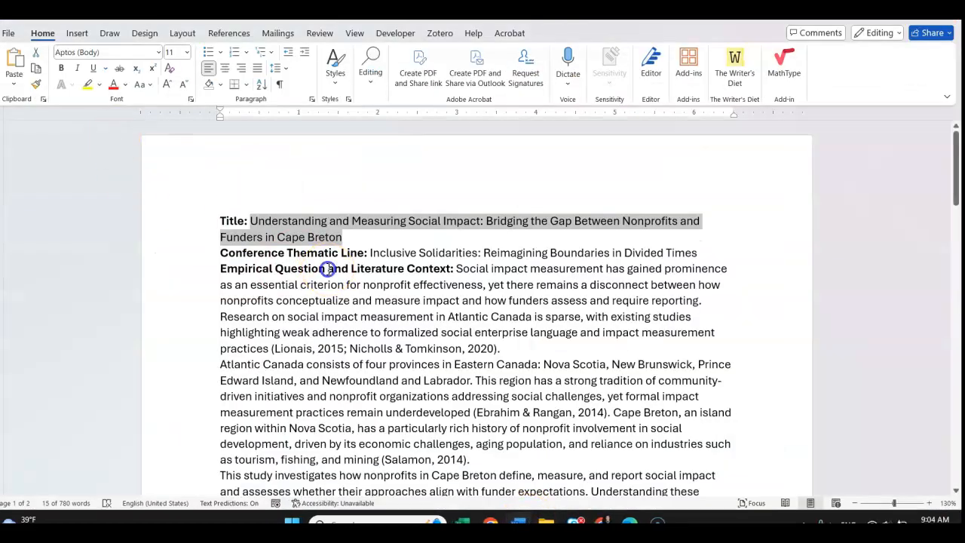
scroll(324, 268, "down", 12)
scroll(338, 311, "down", 10)
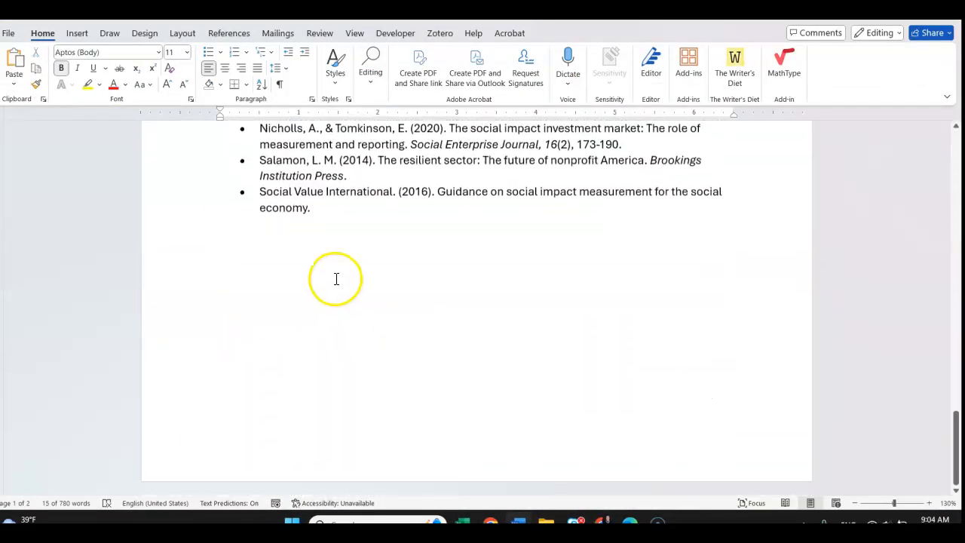
left_click(336, 275)
left_click(75, 33)
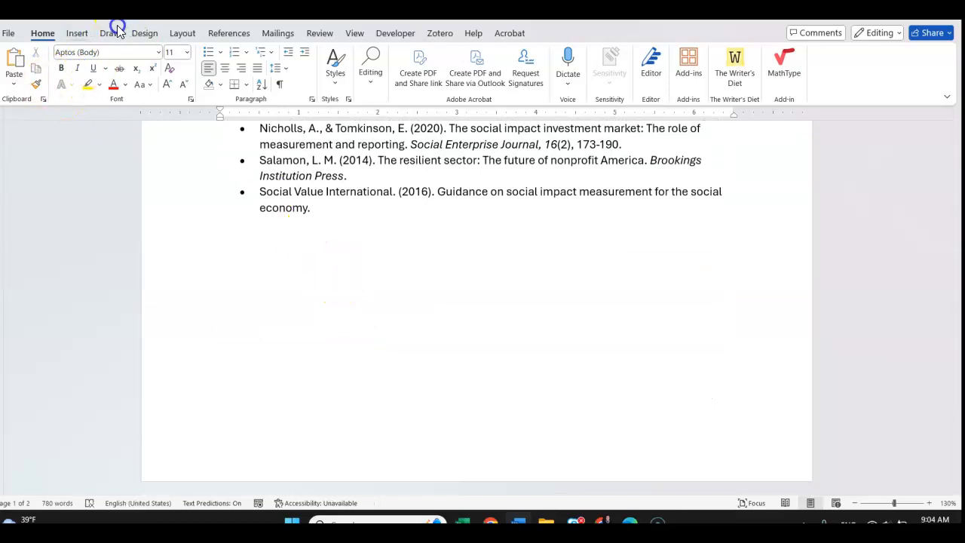
left_click(184, 33)
left_click(155, 53)
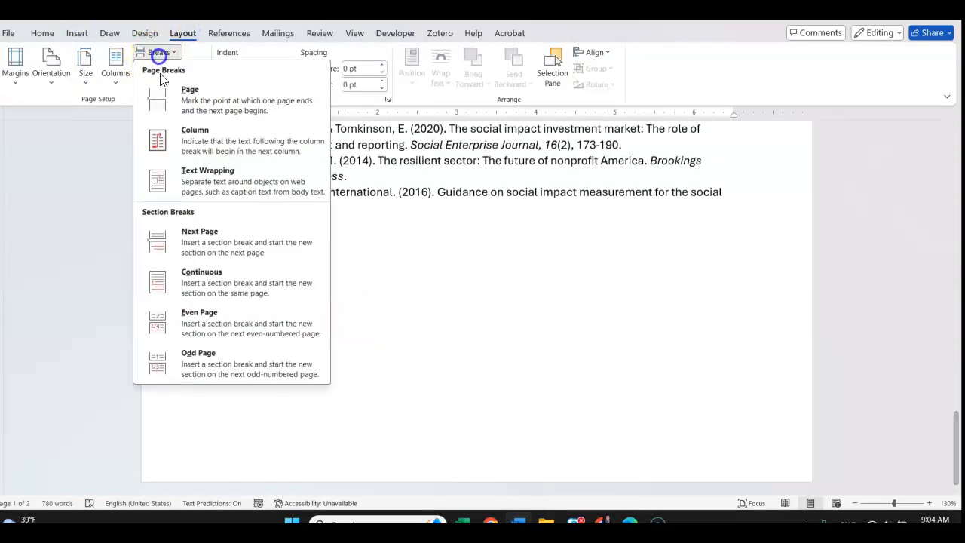
left_click(194, 233)
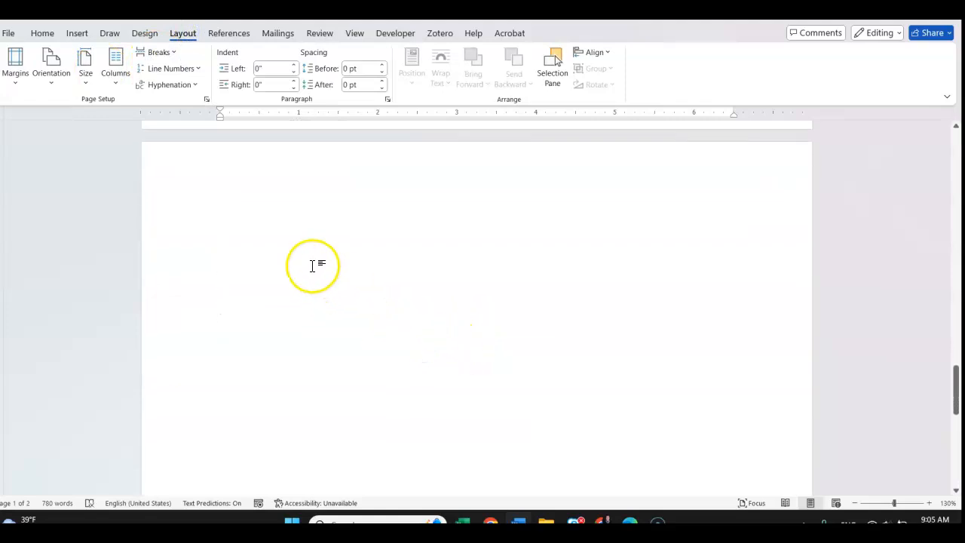
- Set the new section's page orientation to Landscape and place the exported canvas image on that page
left_click(50, 79)
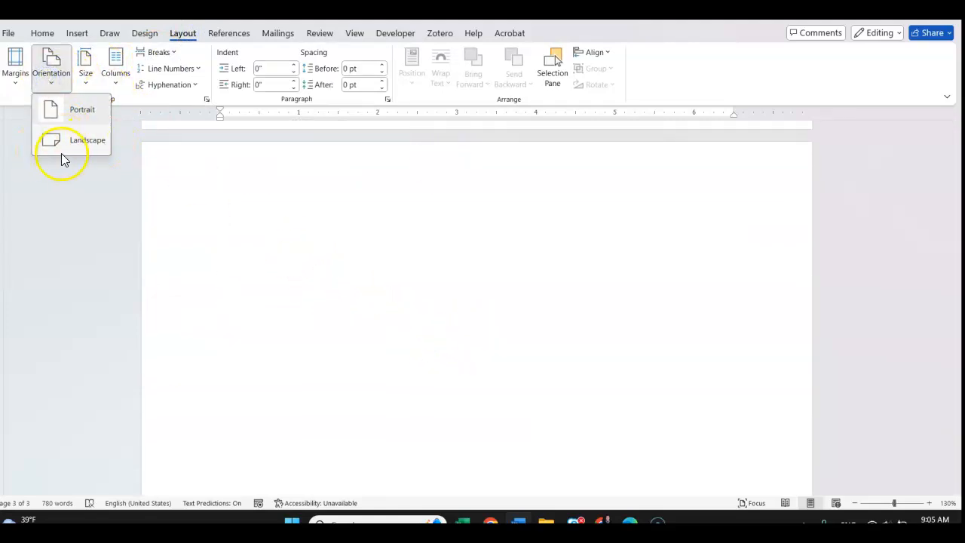
left_click(84, 142)
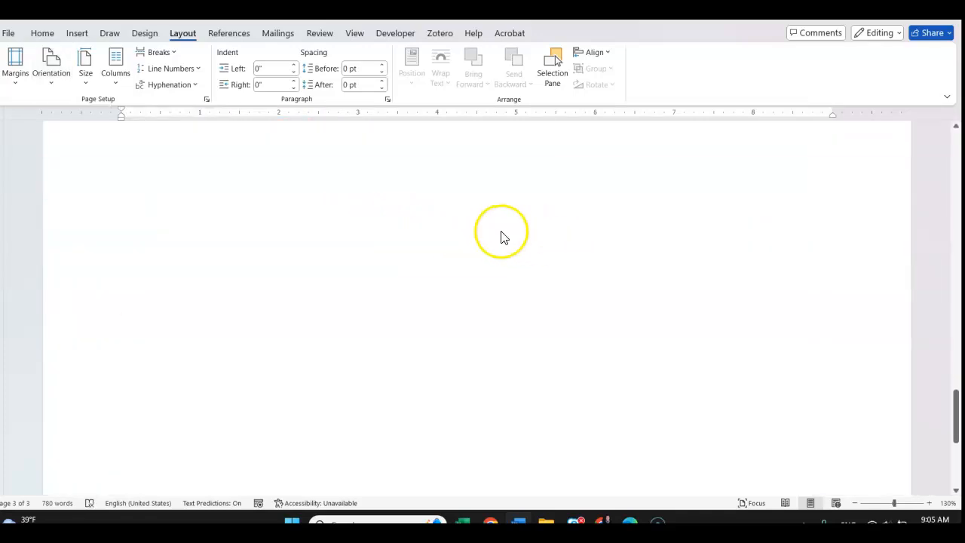
scroll(803, 278, "up", 5)
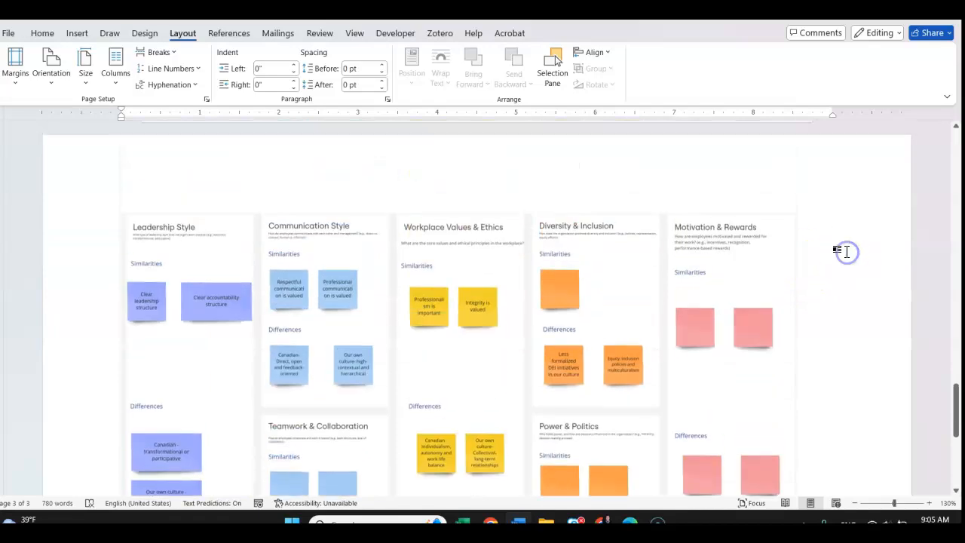
scroll(846, 235, "down", 5)
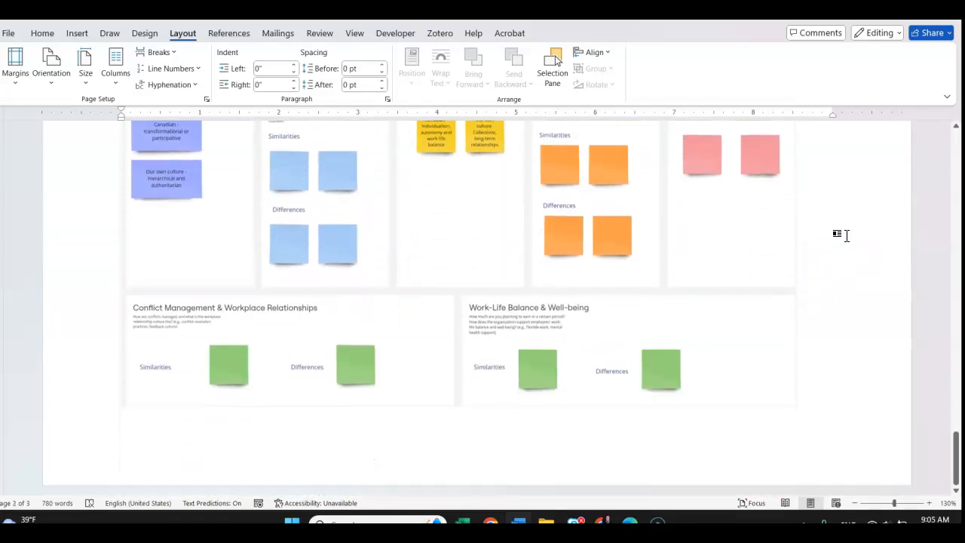
left_click(867, 285)
scroll(867, 284, "up", 5)
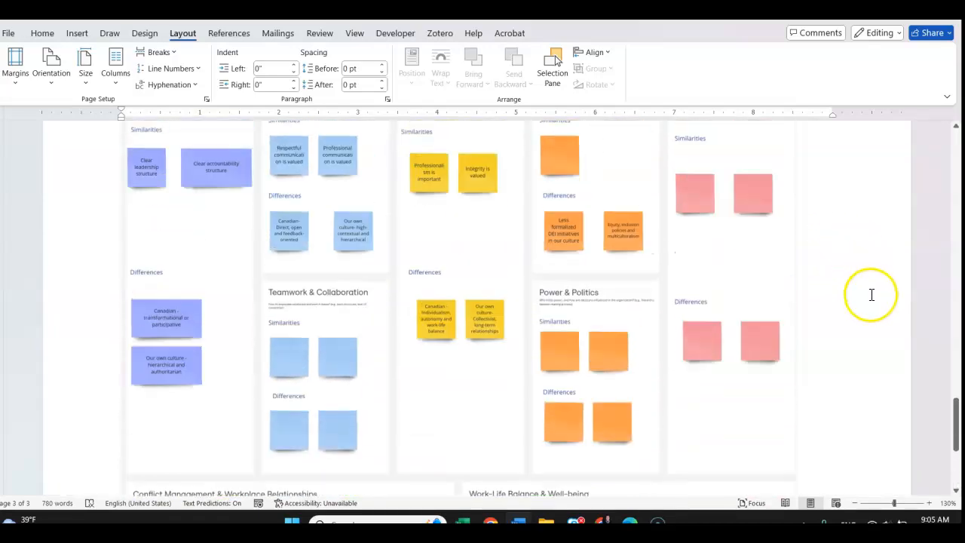
scroll(871, 292, "up", 2)
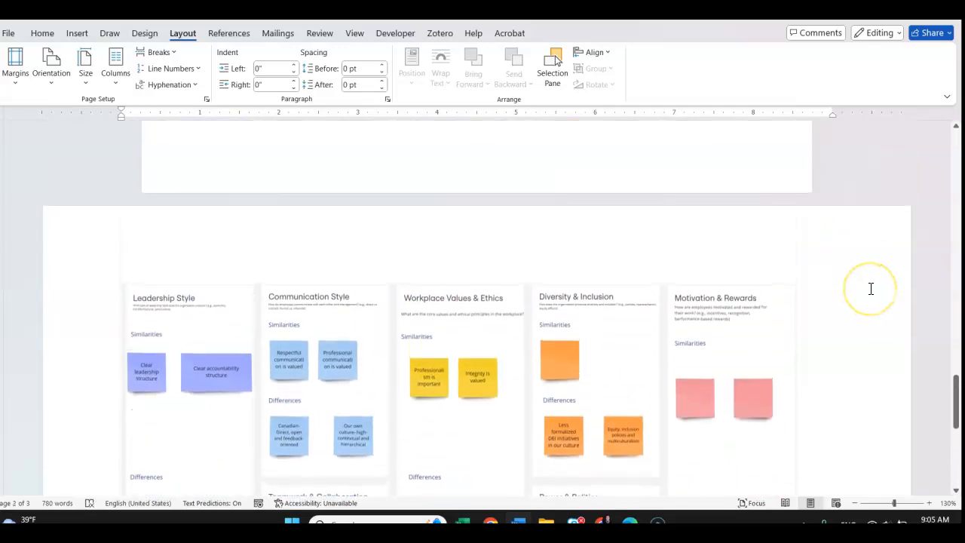
scroll(85, 338, "down", 3)
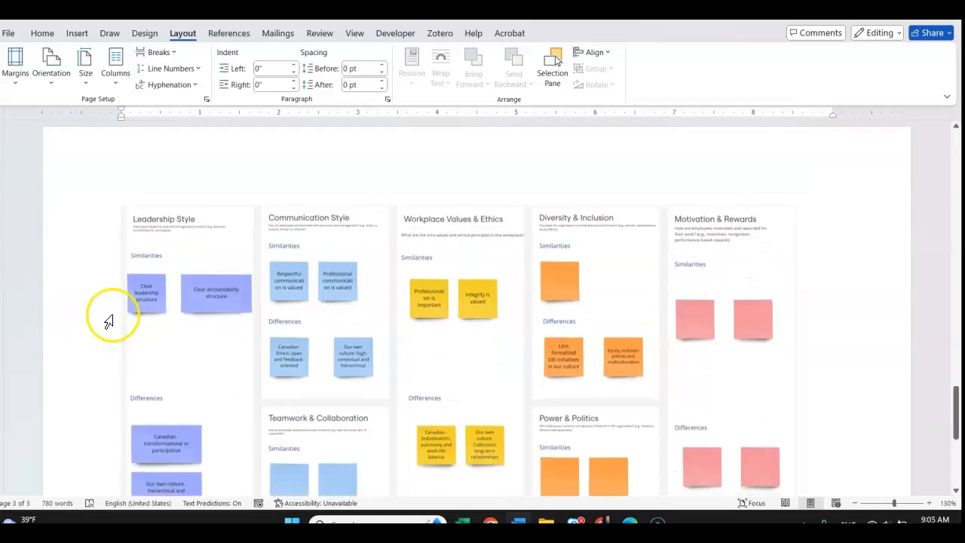